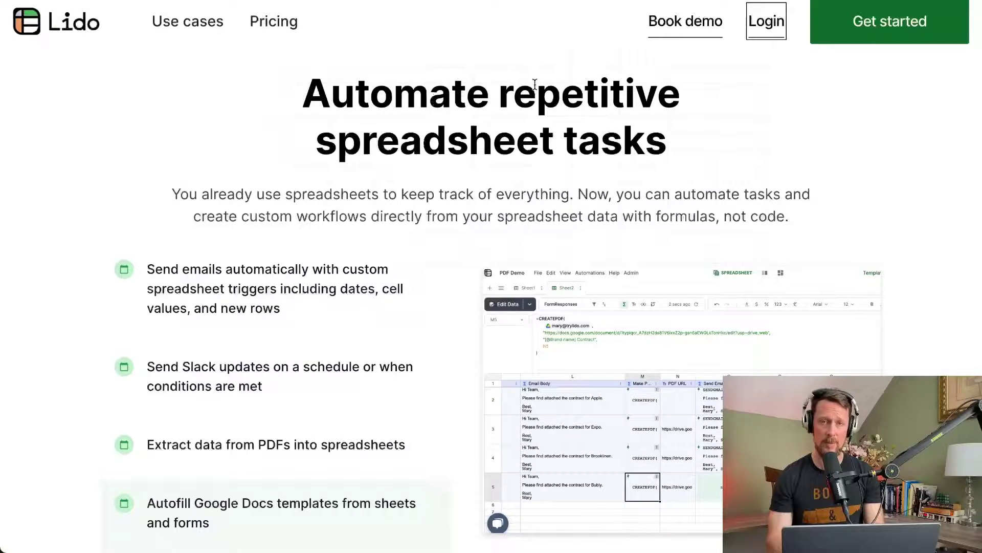
Step: Log in to Lido to reach the Files dashboard with the Calendar spreadsheet
left_click(779, 34)
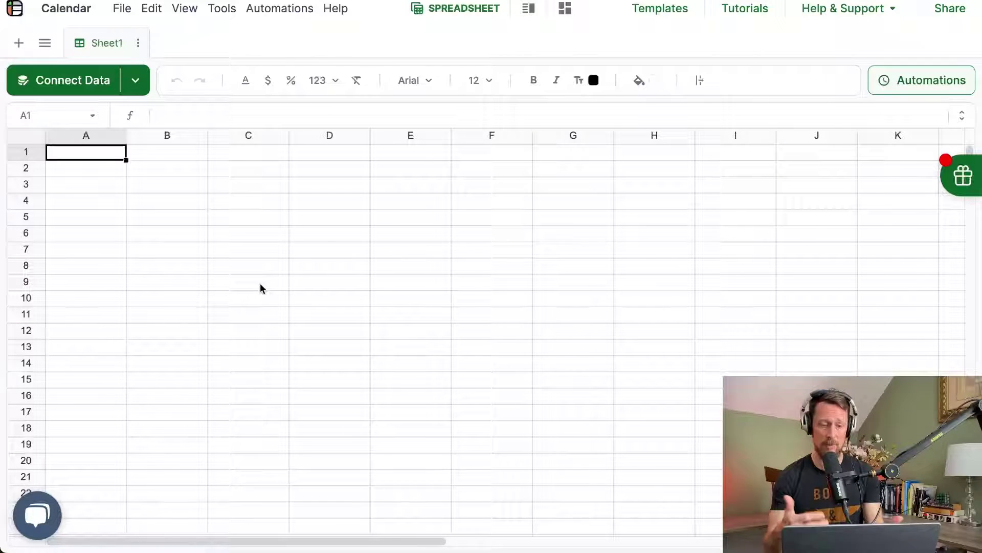
Step: Link the Google Sheet as a data source from its pasted URL, keeping Sheet1 for import
left_click(83, 92)
scroll(441, 306, "down", 2)
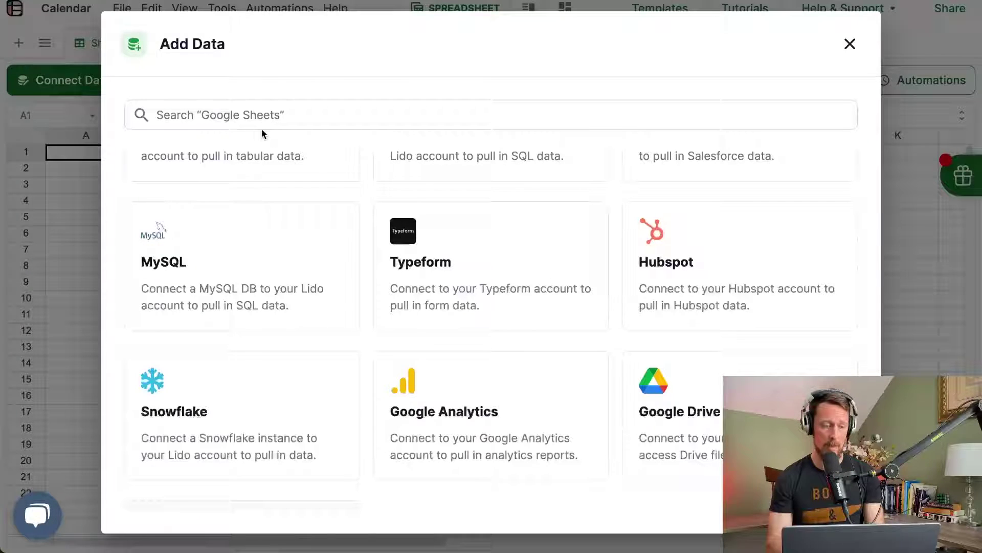
scroll(248, 215, "up", 2)
left_click(250, 216)
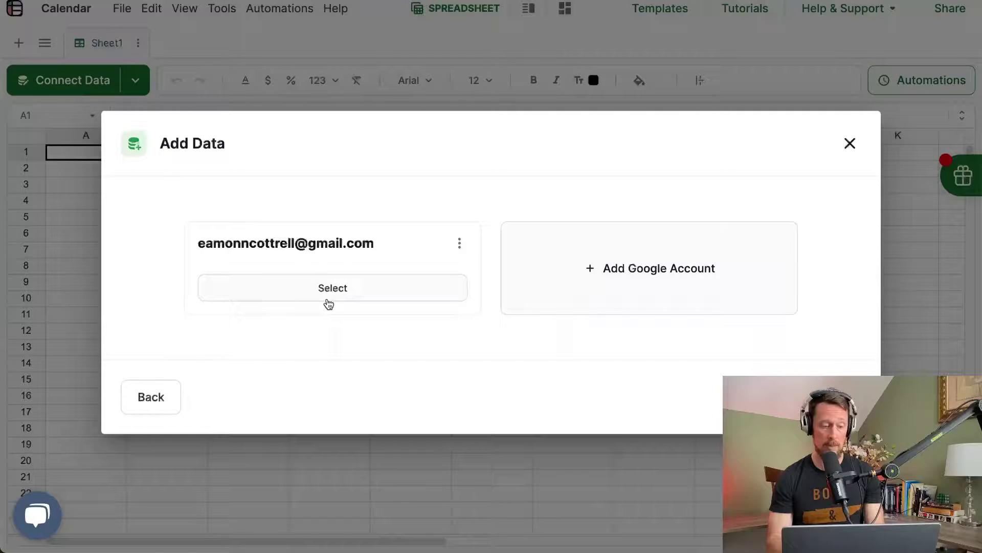
left_click(328, 287)
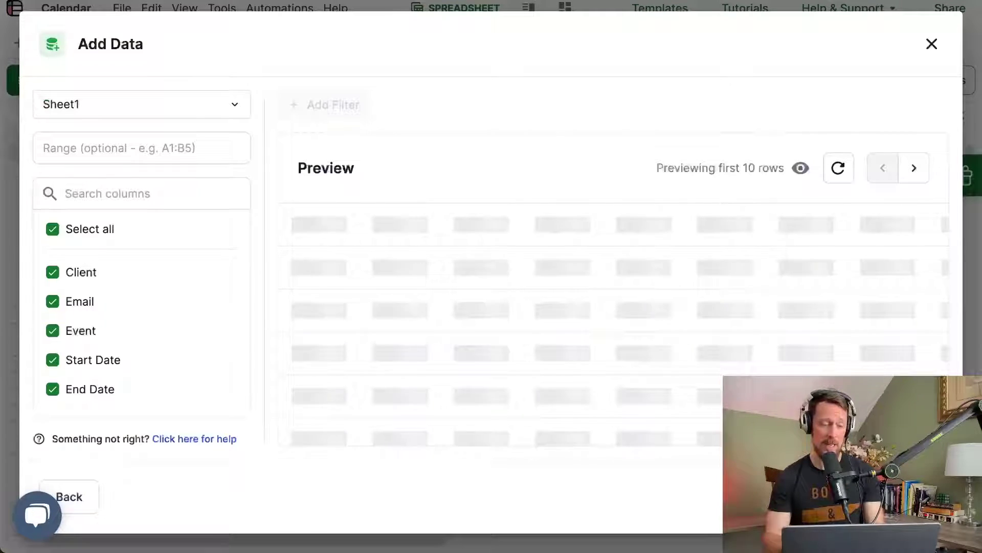
left_click(230, 104)
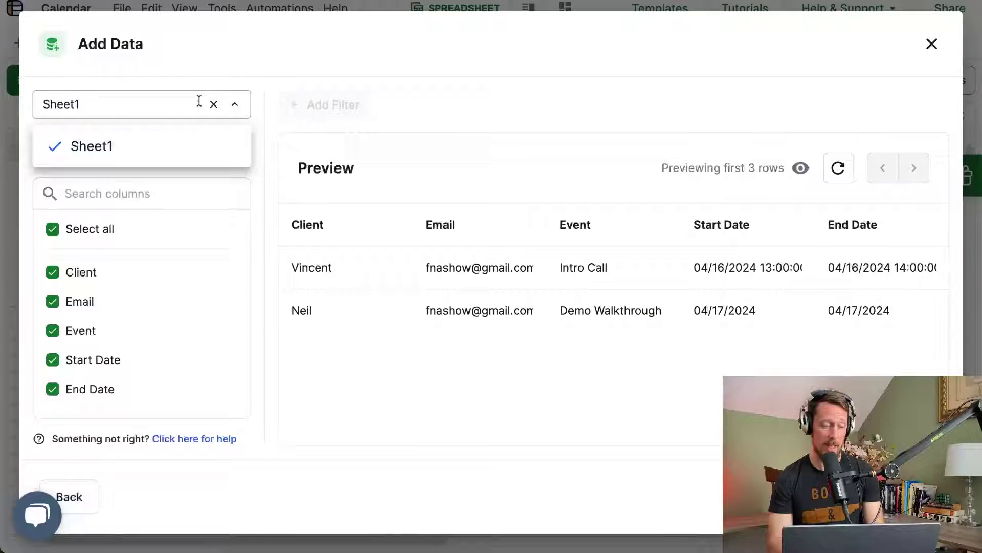
left_click(129, 145)
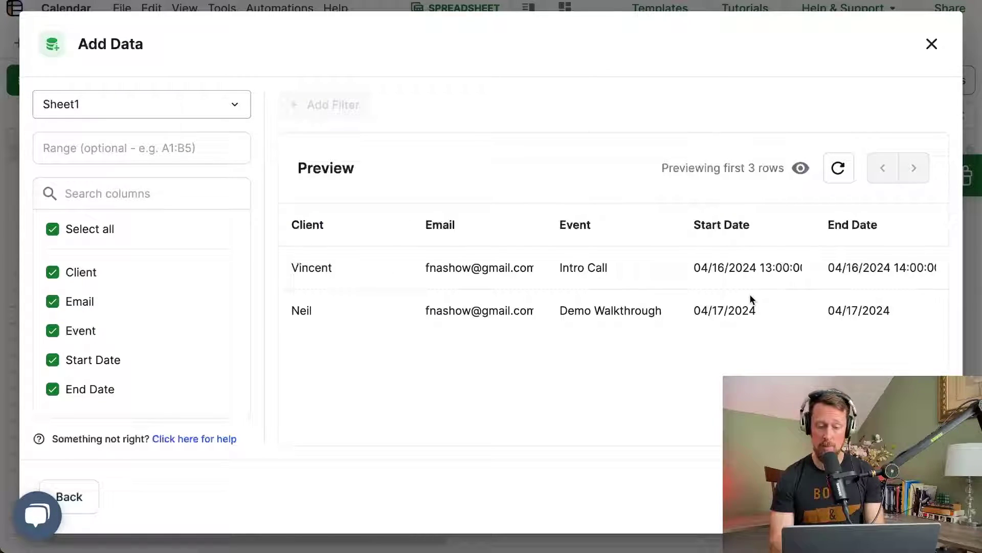
Step: Import the previewed rows into a new table named Calendar
key("Return")
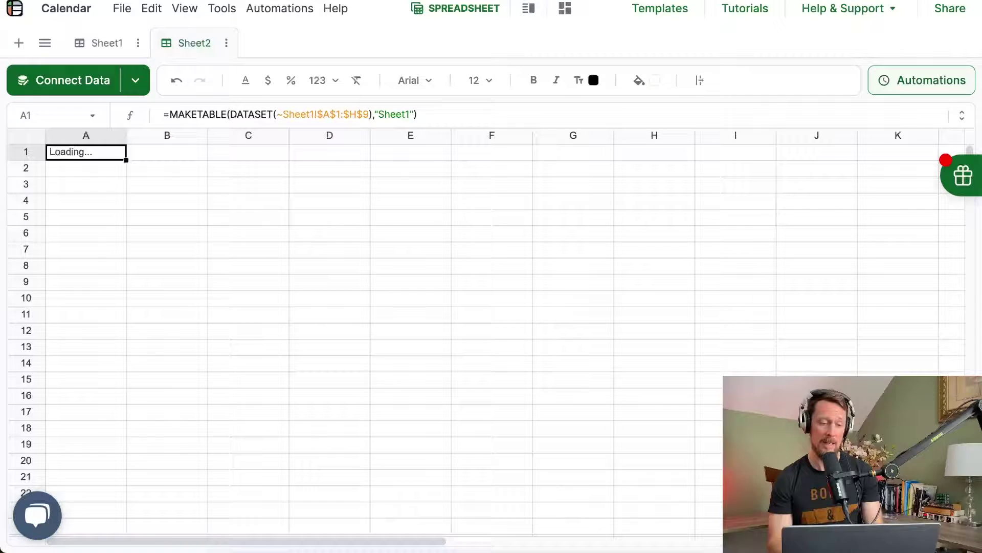
type("Calendar")
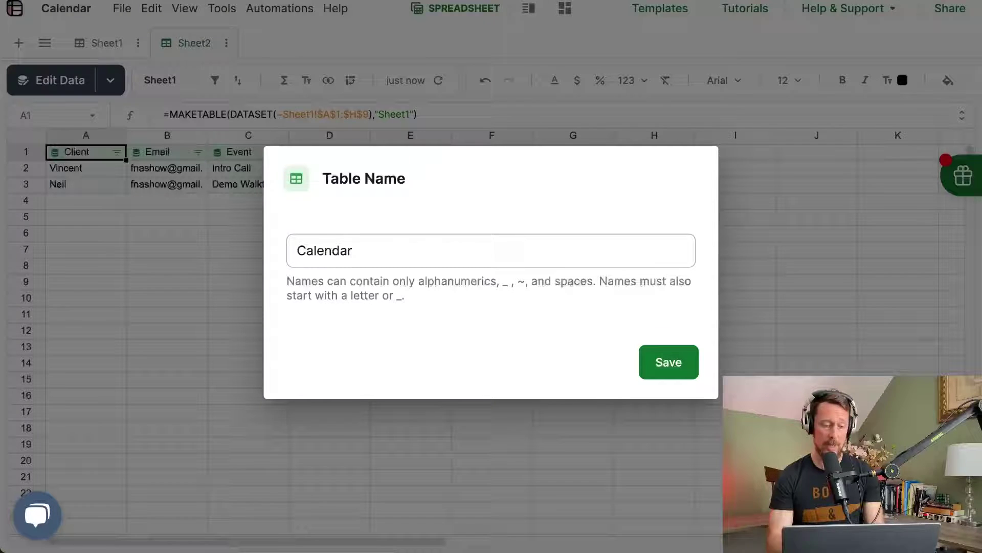
key("Return")
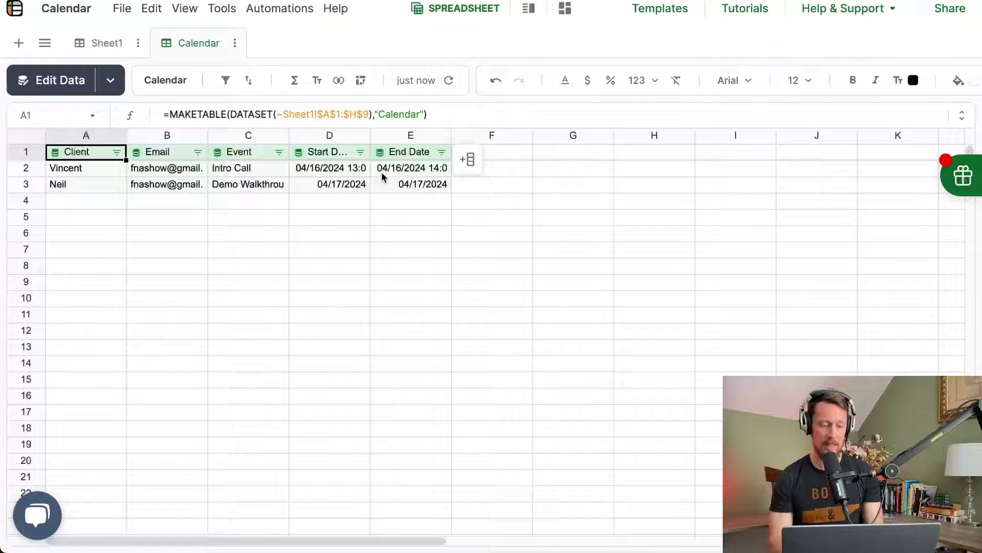
Step: Try editing the Intro Call cell C2 and dismiss the Protected Cells warning
left_click(307, 206)
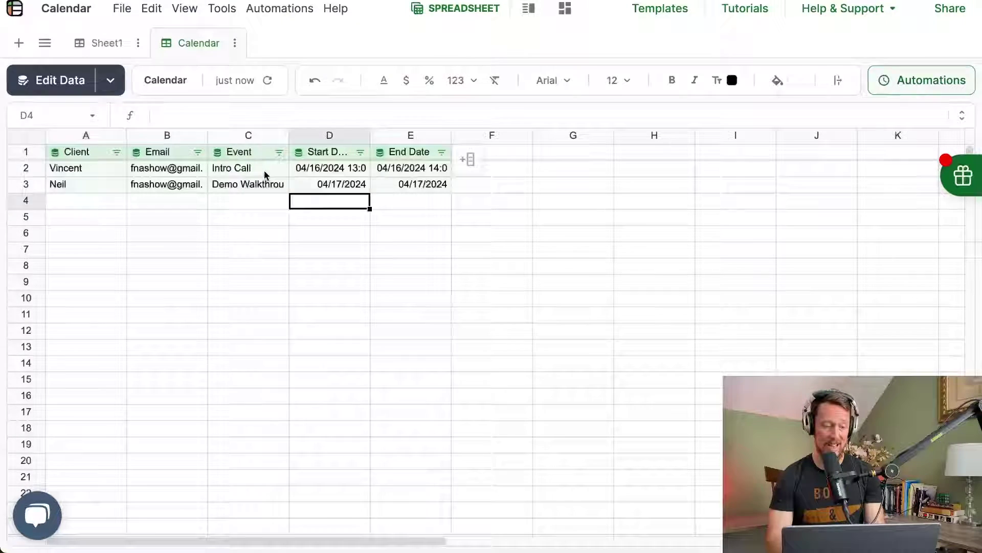
double_click(264, 173)
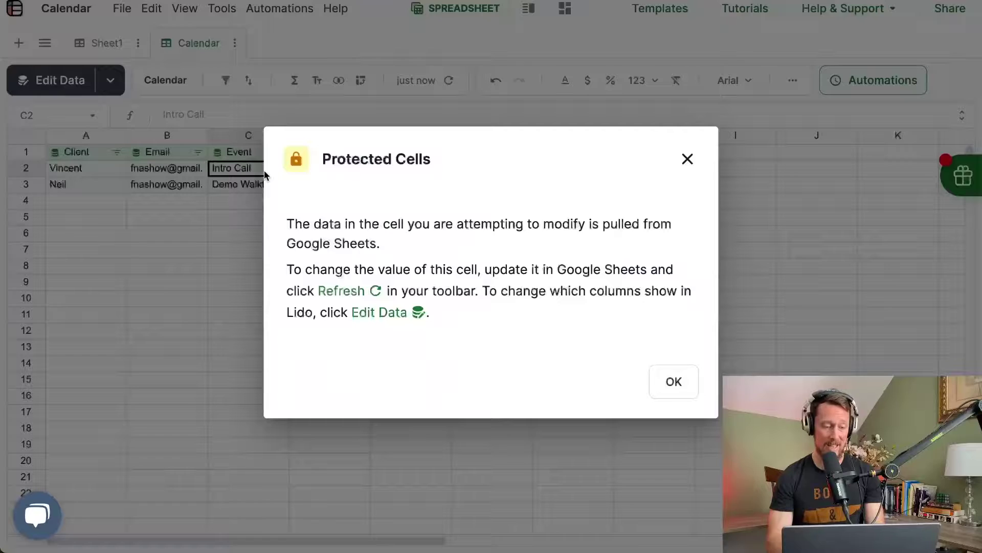
left_click(667, 389)
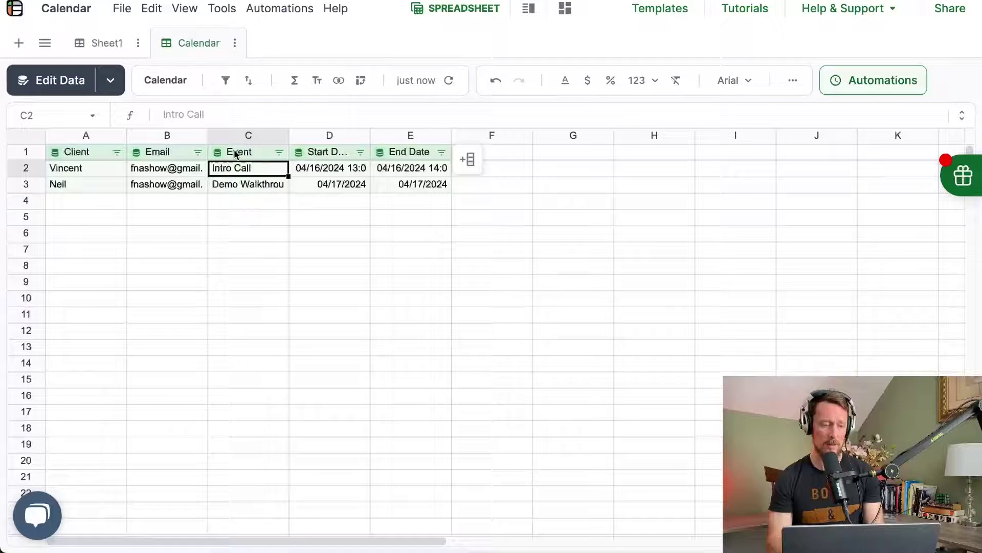
Step: Add a Calendar header in F1 and make column F a computed column
left_click(483, 152)
type("Calendar")
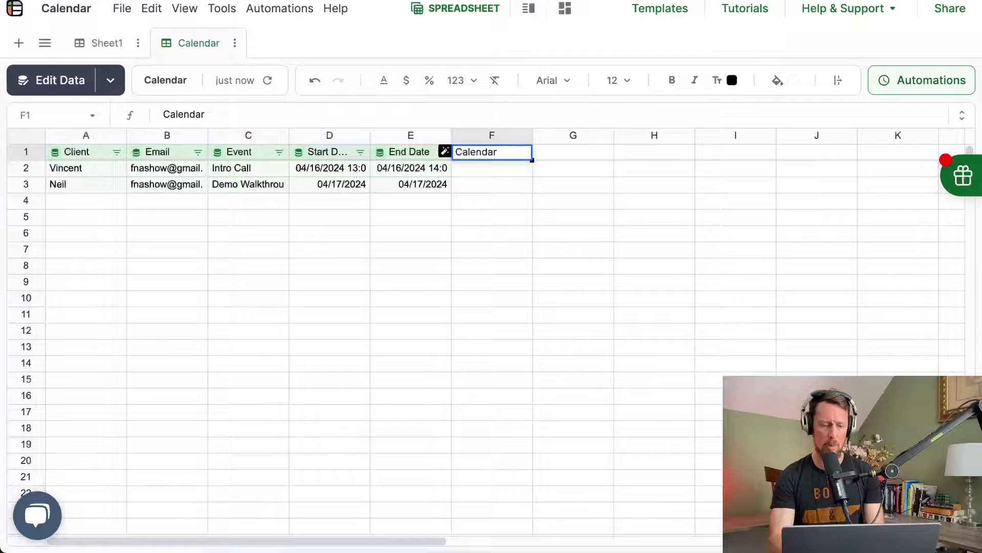
key("Return")
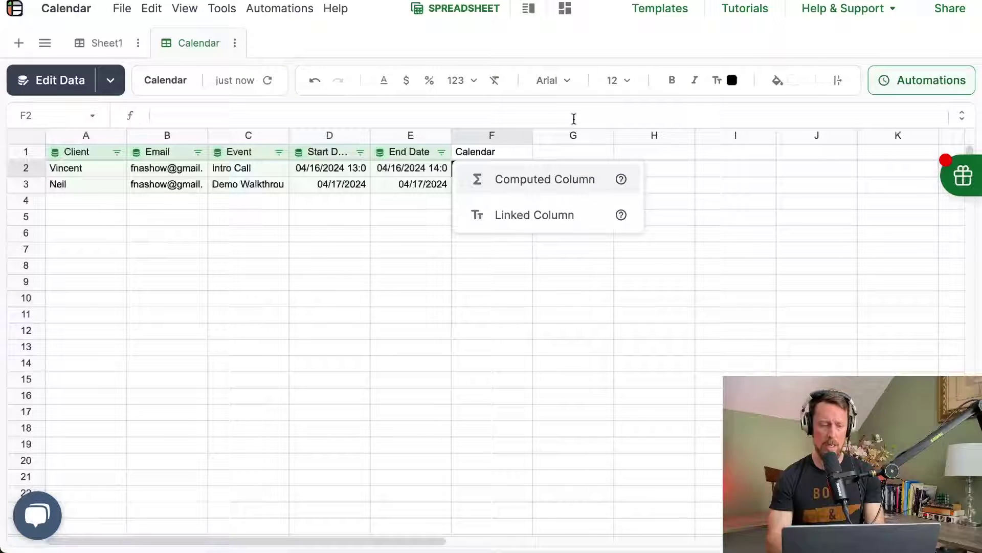
left_click(544, 182)
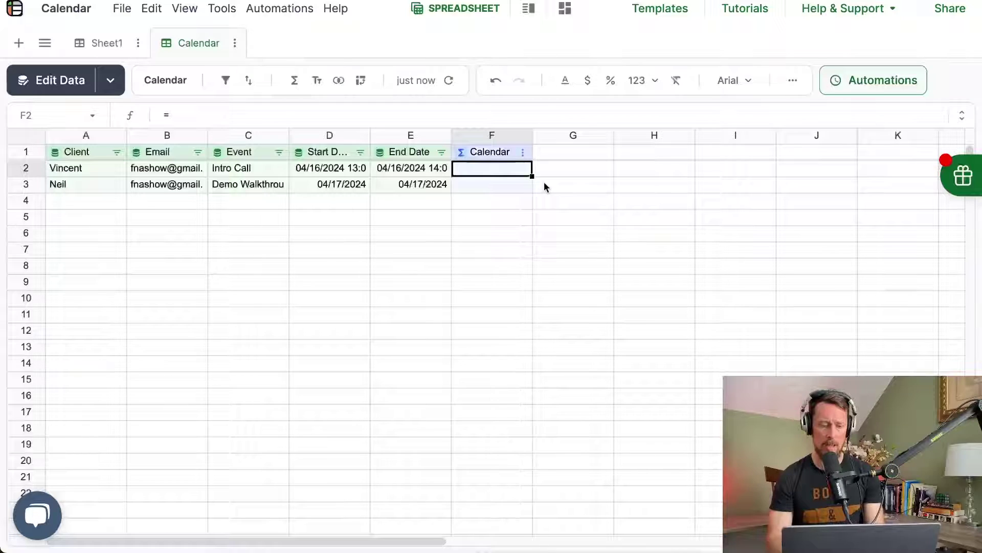
Step: Start an ADDCALENDAREVENT formula in F2 from the 'add' suggestions
left_click(504, 174)
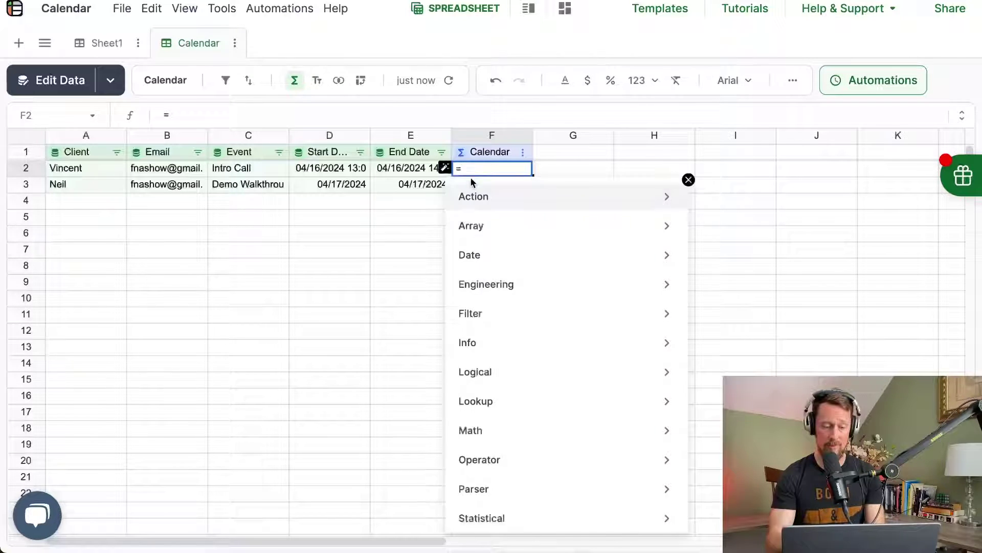
type("add")
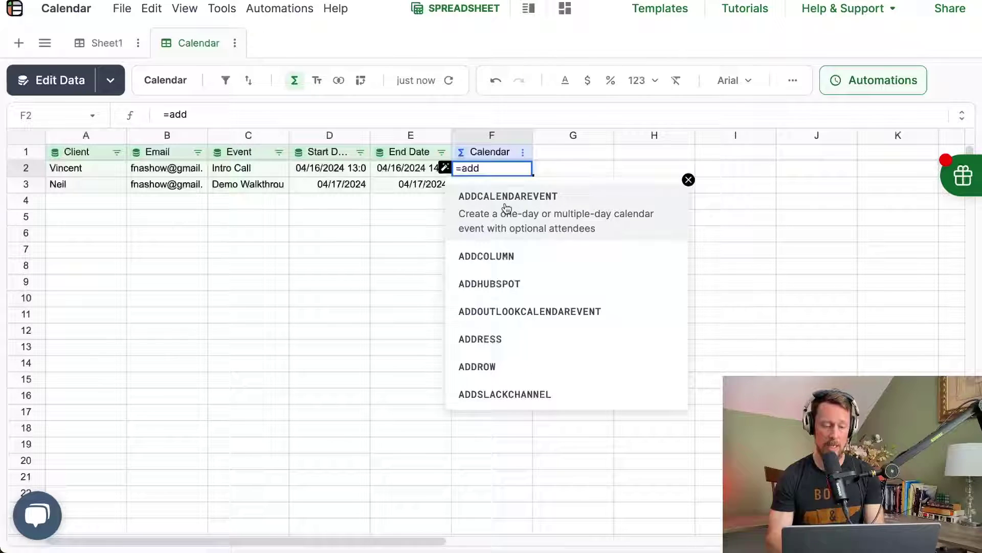
left_click(507, 208)
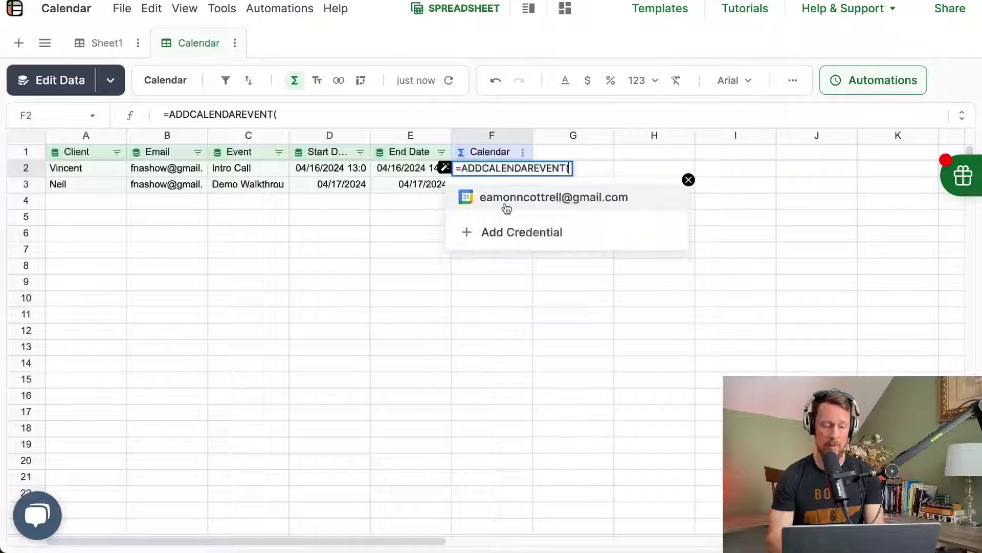
Step: Connect a Google Calendar credential as the formula's first argument, followed by a comma
left_click(515, 233)
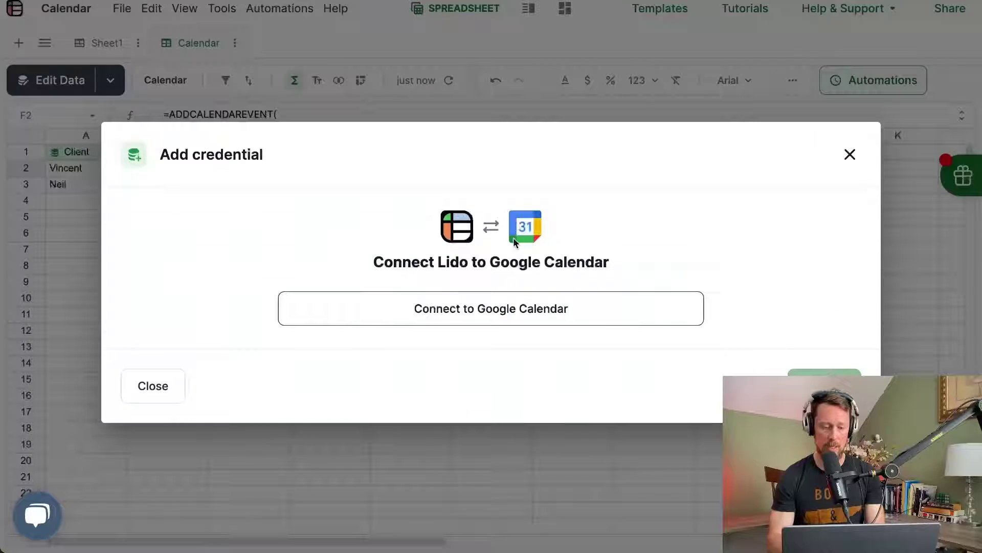
left_click(496, 308)
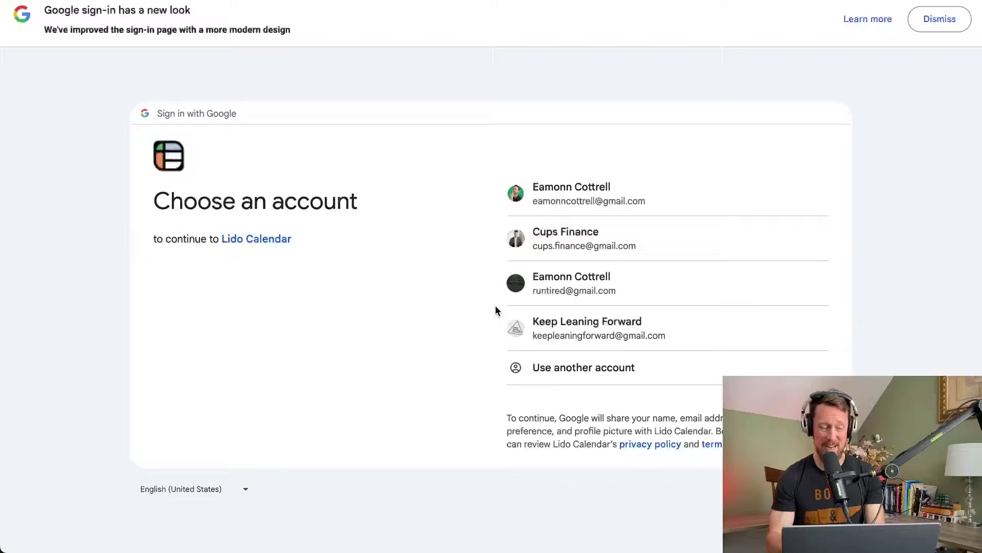
left_click(652, 194)
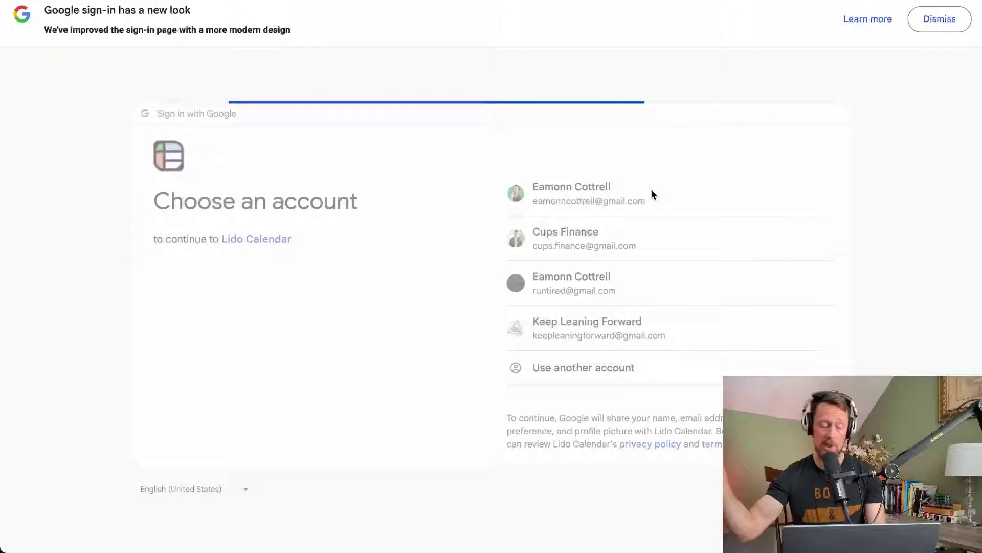
left_click(640, 384)
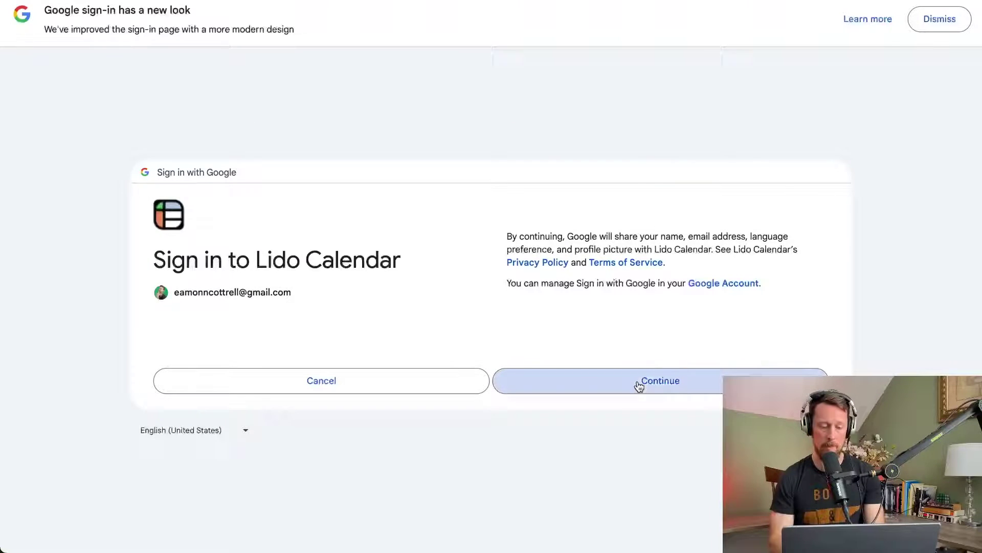
left_click(671, 407)
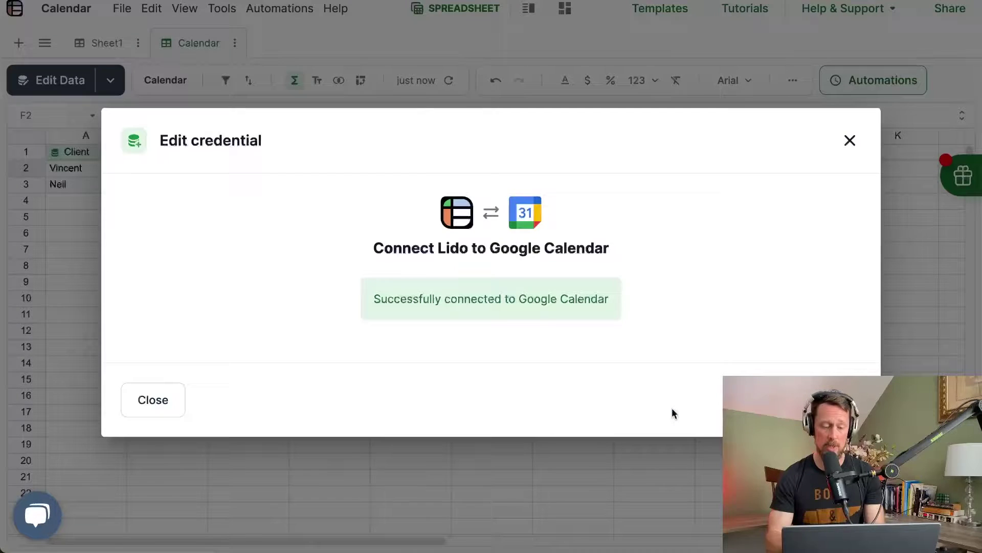
left_click(216, 69)
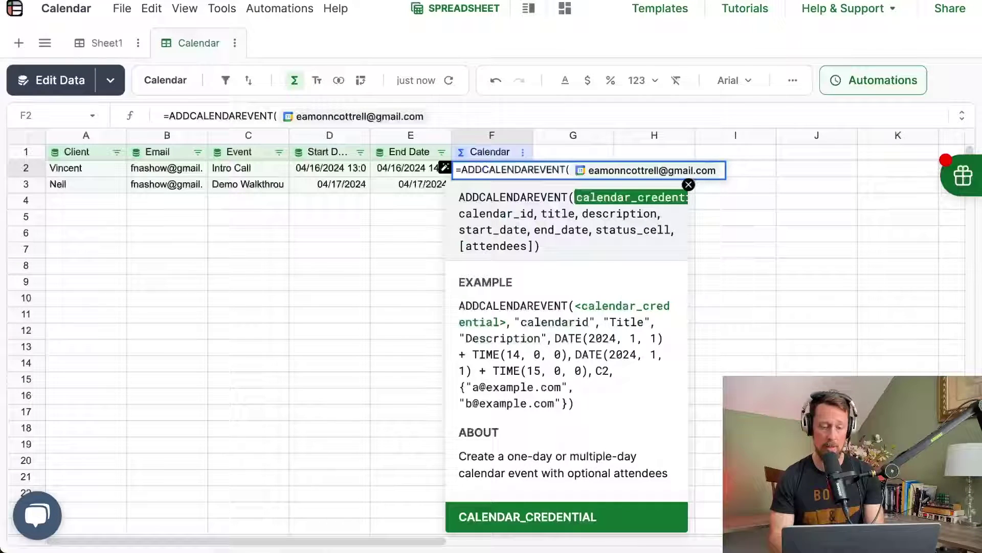
type(",")
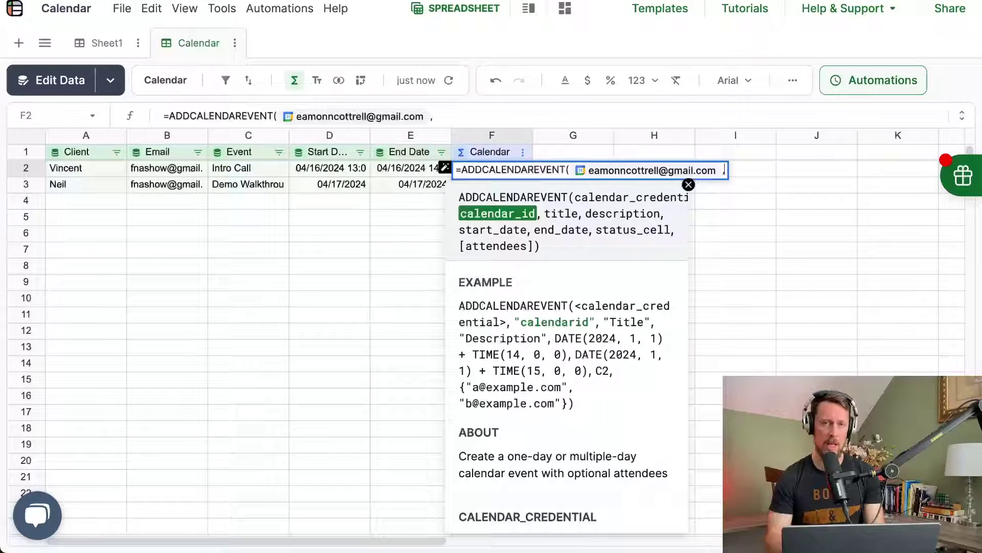
left_click(324, 2)
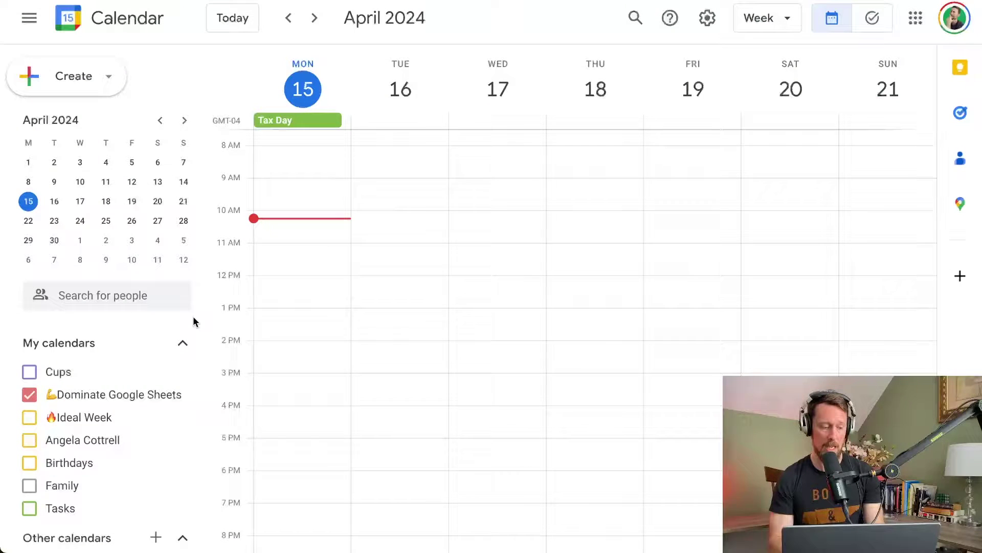
Step: Copy the Calendar ID from the Dominate Google Sheets calendar's Integrate calendar settings
scroll(115, 391, "down", 1)
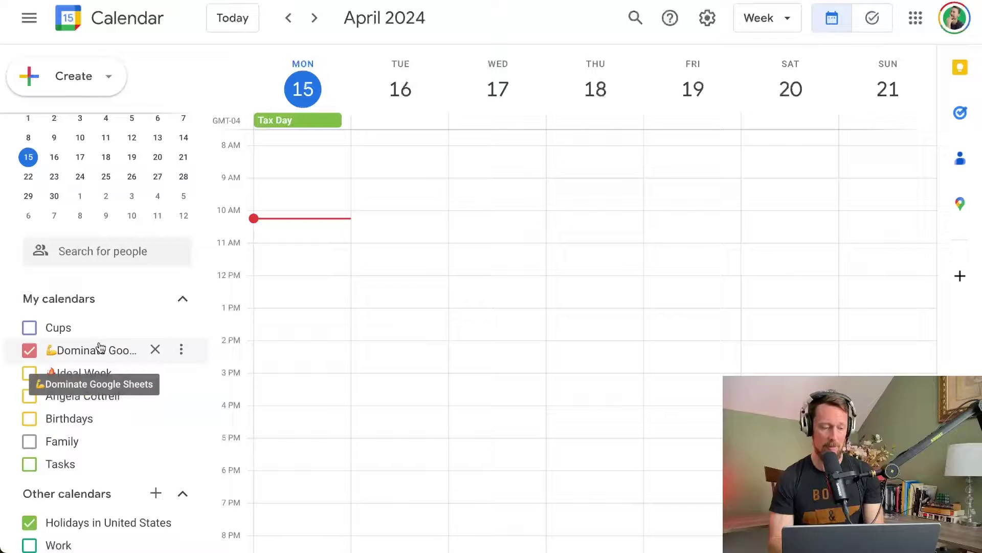
left_click(182, 351)
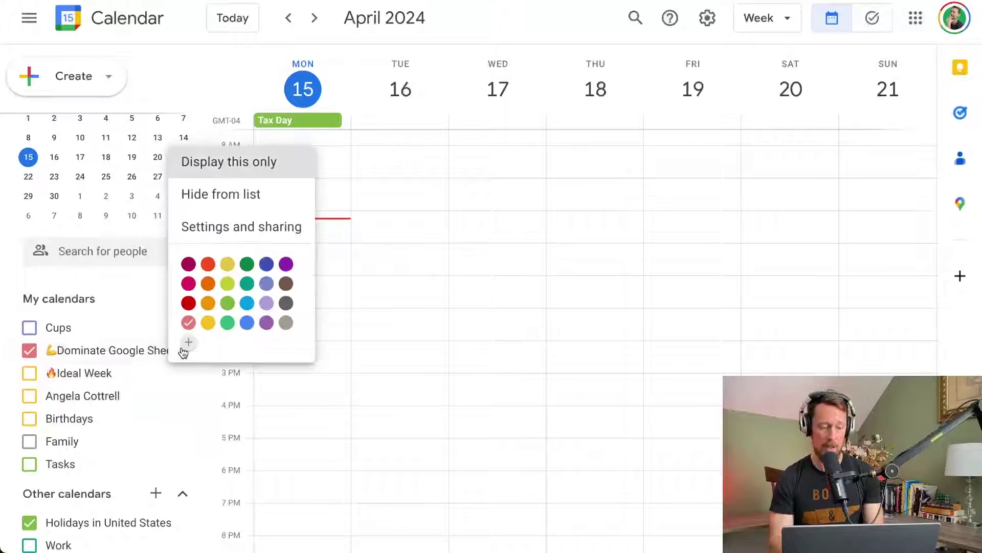
left_click(212, 223)
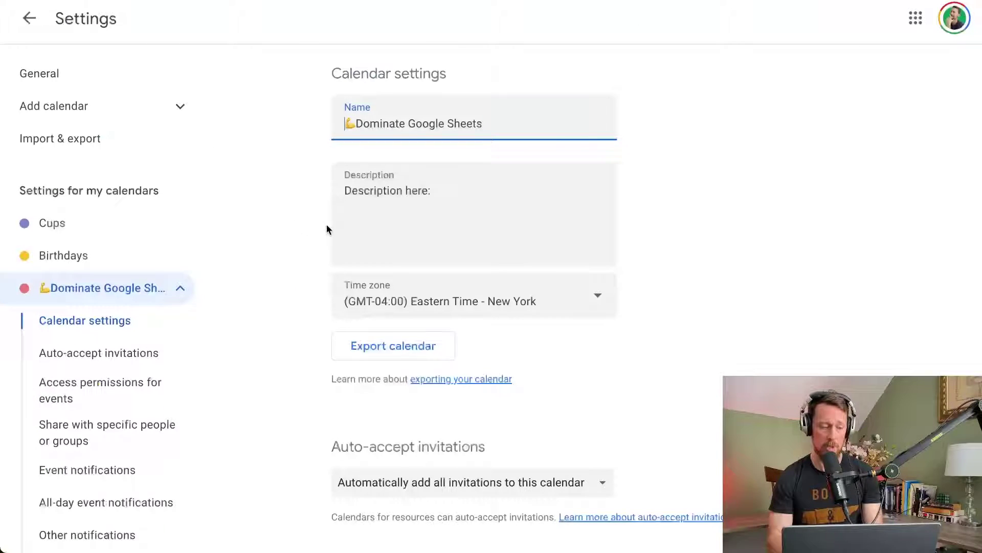
scroll(568, 278, "down", 10)
scroll(568, 278, "down", 15)
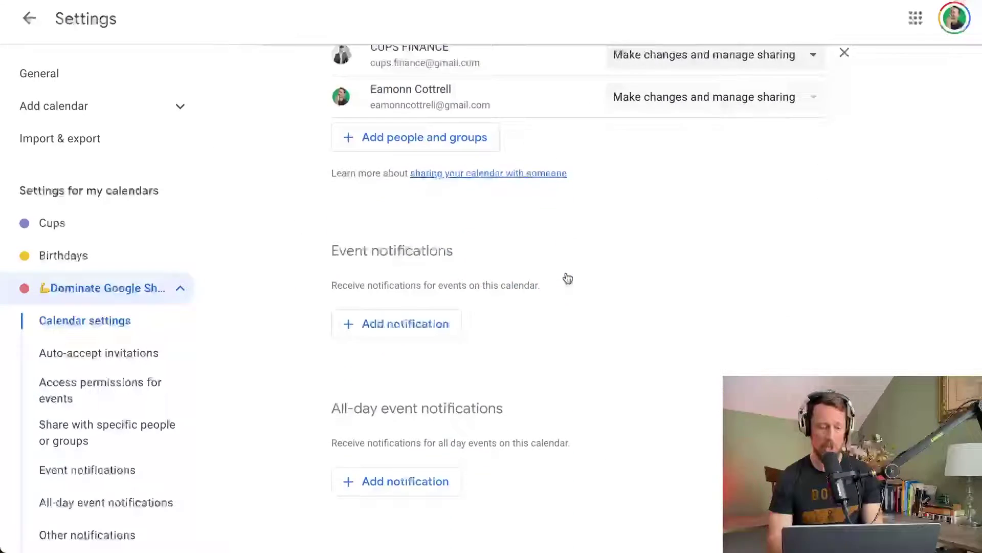
scroll(566, 273, "down", 1)
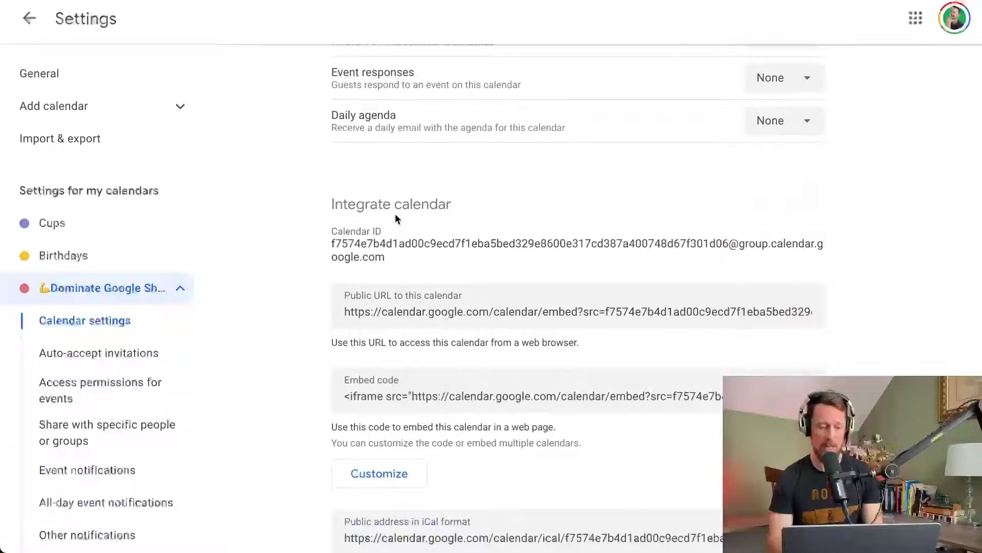
mouse_move(334, 202)
left_mouse_down()
mouse_move(432, 200)
mouse_move(394, 211)
mouse_move(331, 199)
left_mouse_up()
key("ctrl+c")
scroll(431, 199, "down", 1)
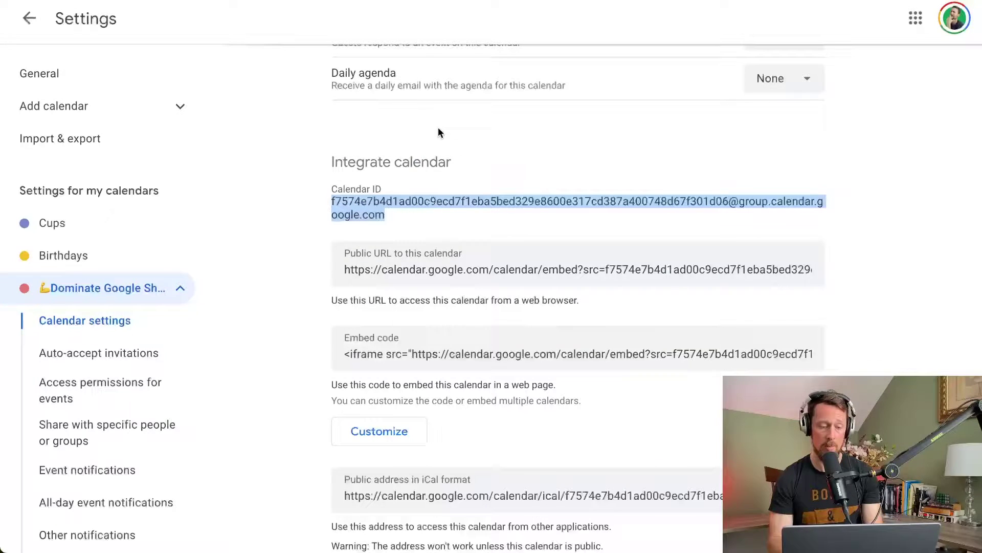
left_click(388, 214)
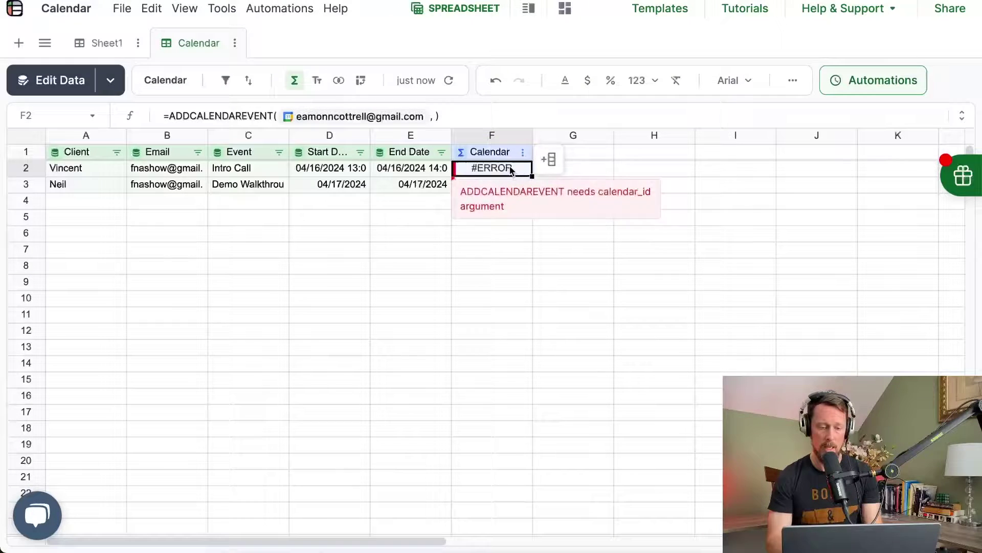
Step: Insert the copied calendar ID in quotes after the credential in F2's formula
double_click(511, 168)
left_click(728, 169)
type("\"")
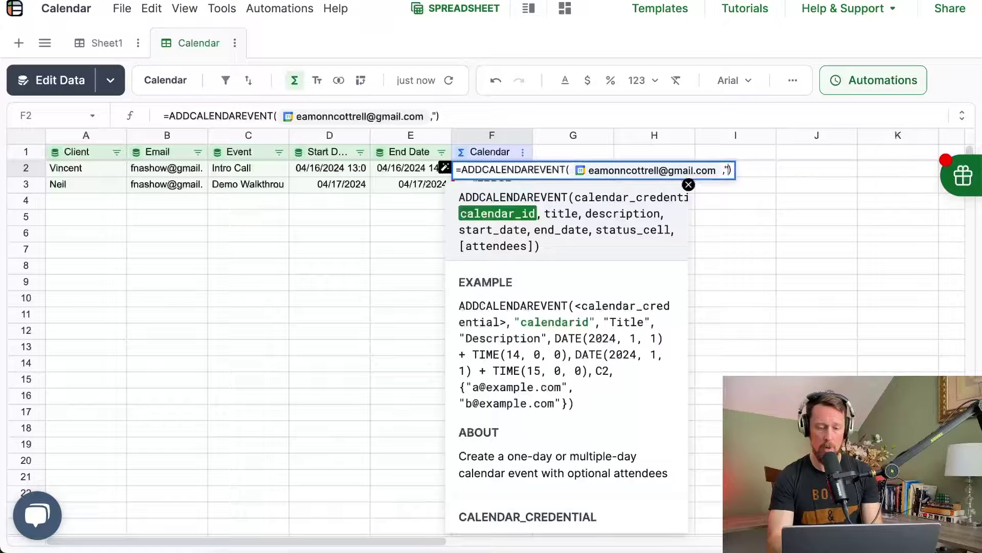
key("ctrl+v")
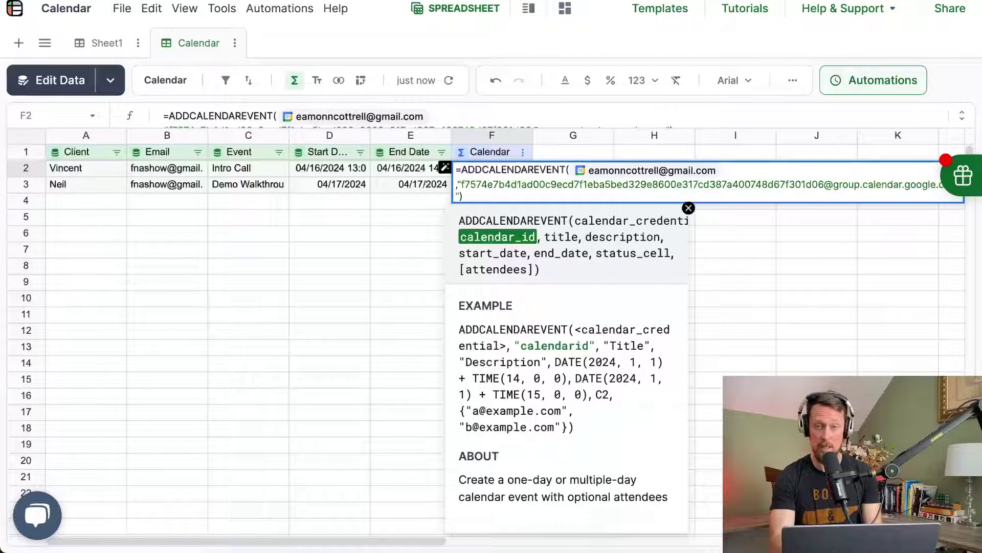
type(",")
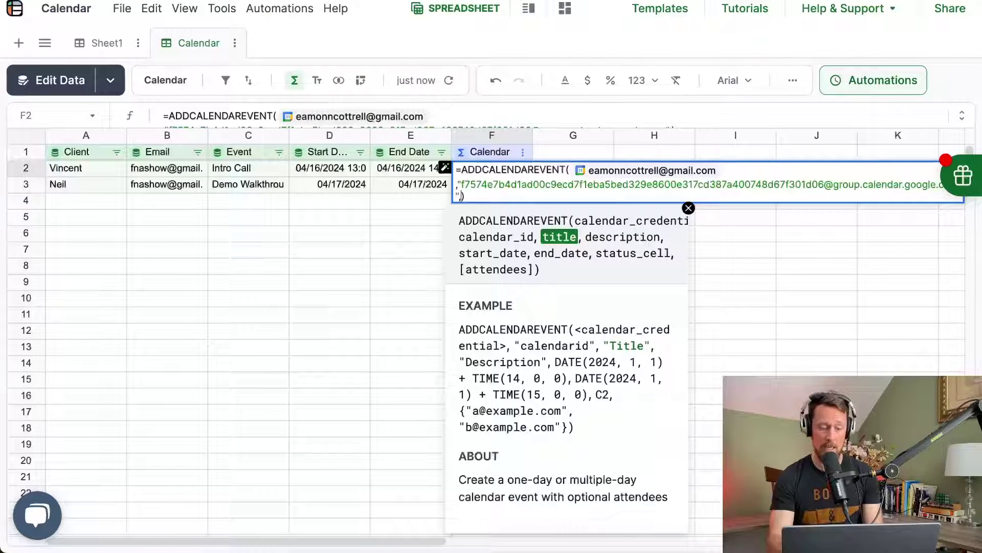
Step: Add A2&" + Eamonn", C2, D2, E2, G2 and B2 as arguments and commit the formula
left_click(73, 169)
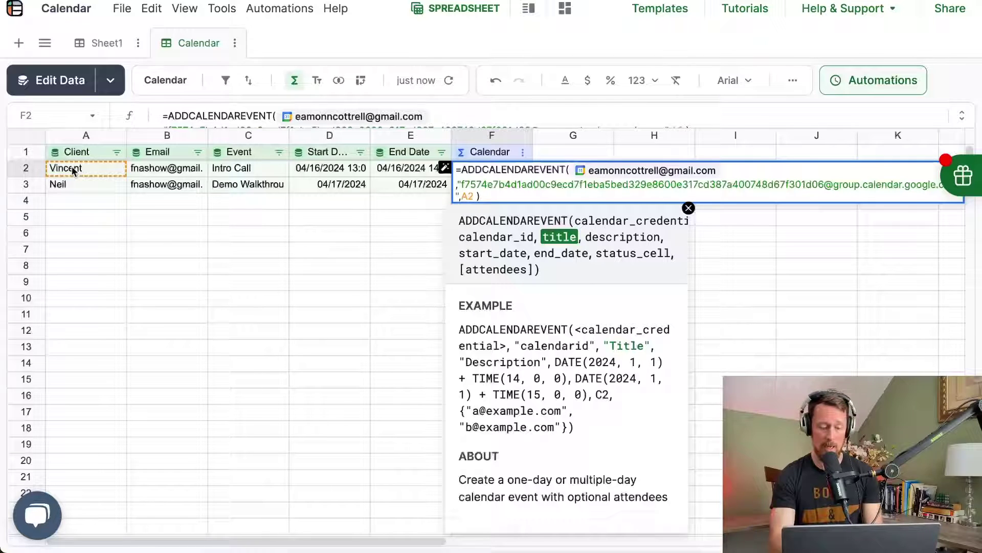
type("&")
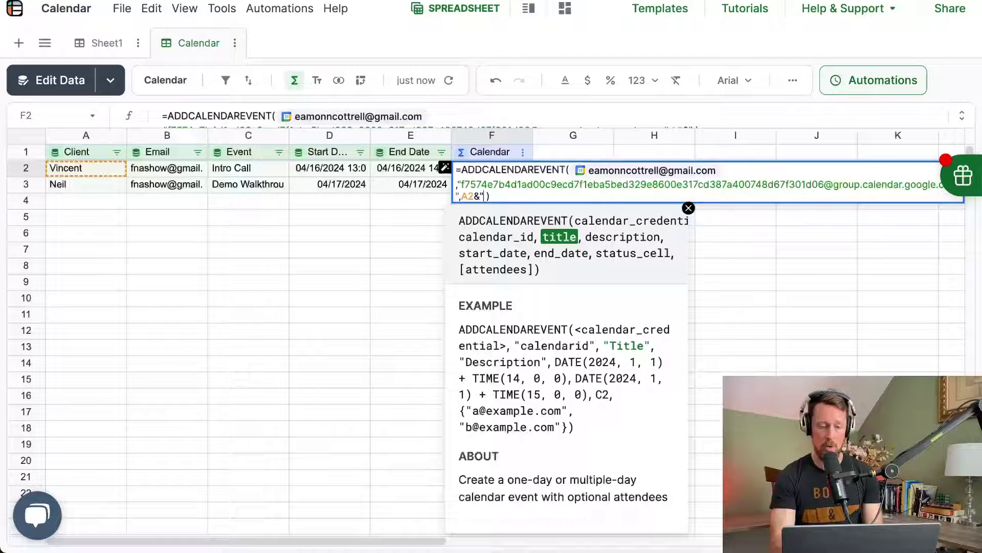
type("\" + Eamonn\"")
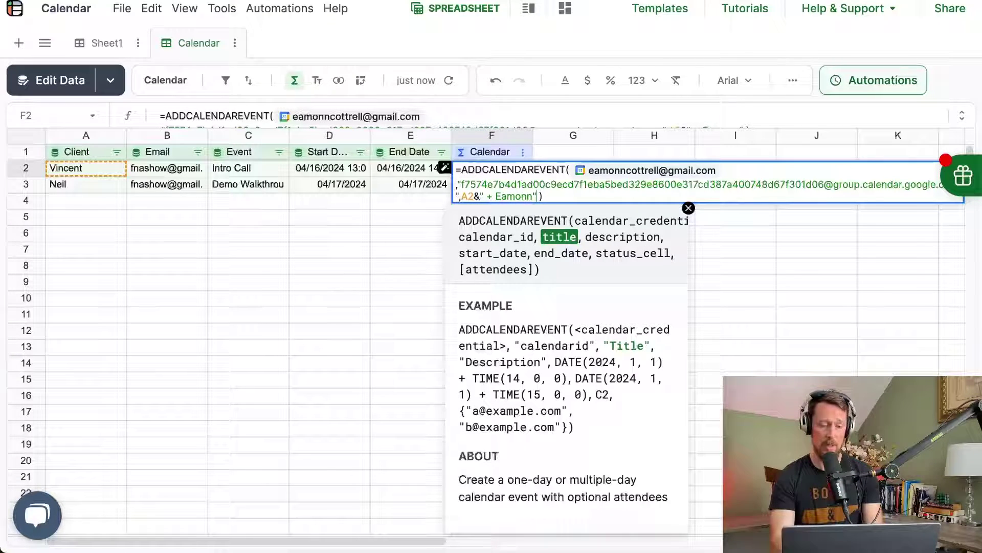
type(",")
left_click(258, 167)
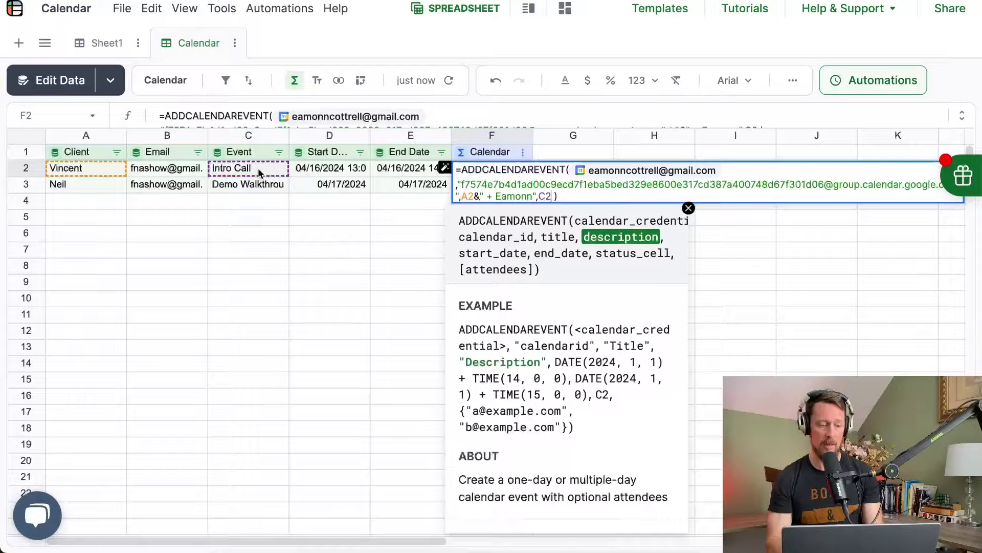
type(",")
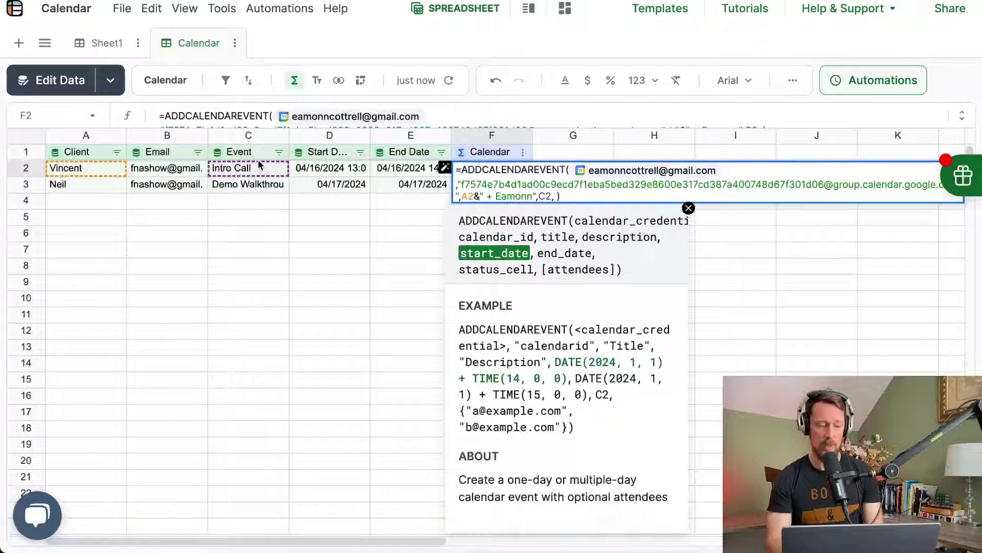
left_click(324, 172)
type(",")
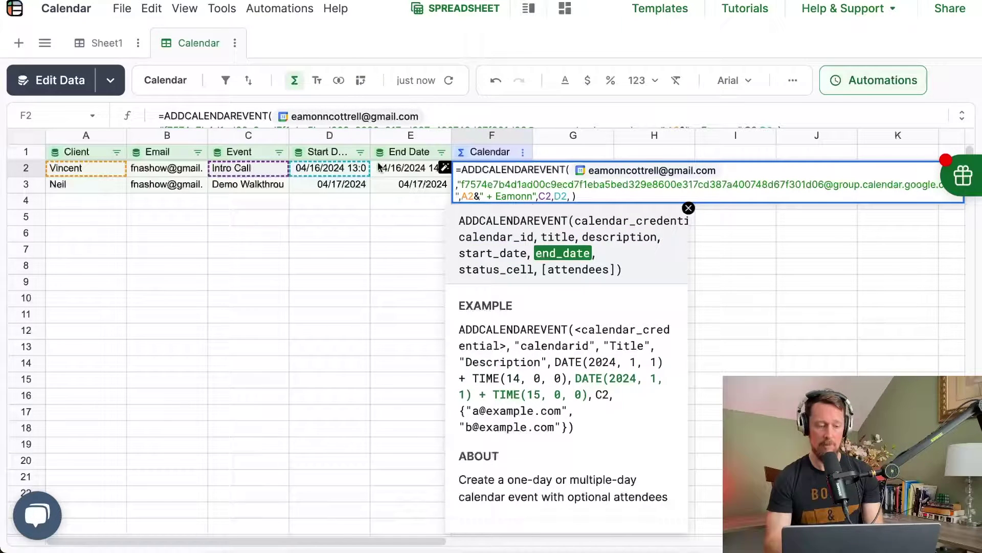
left_click(383, 169)
type(",")
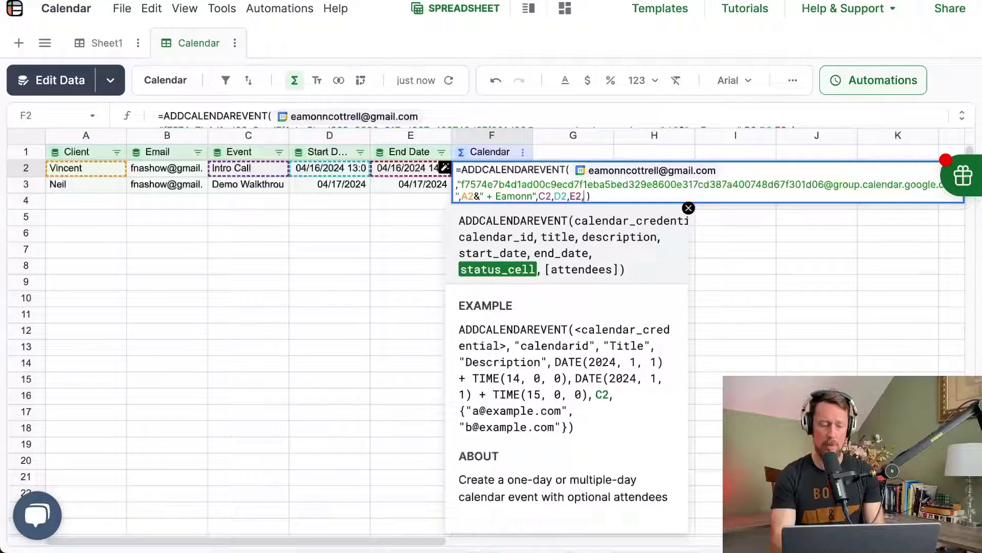
type("G2")
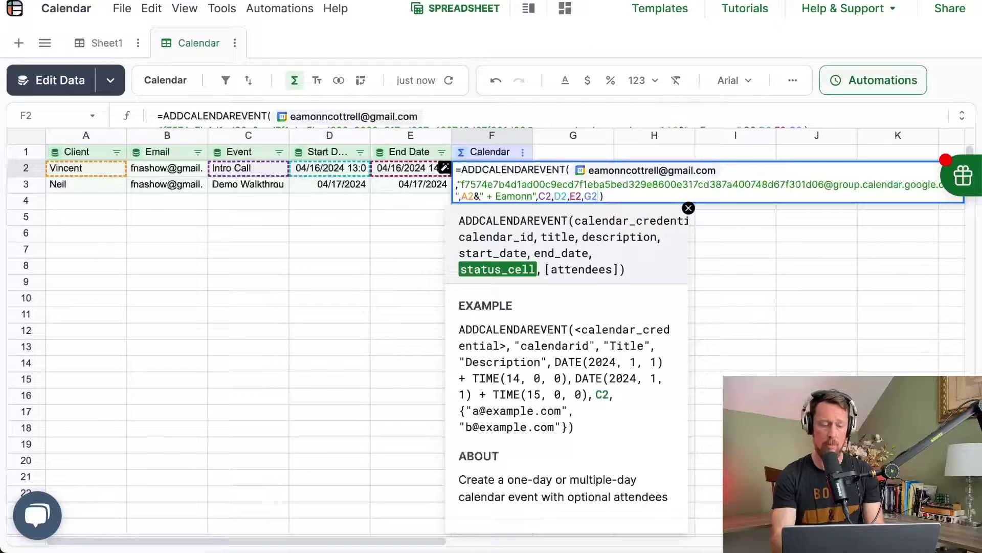
type(",")
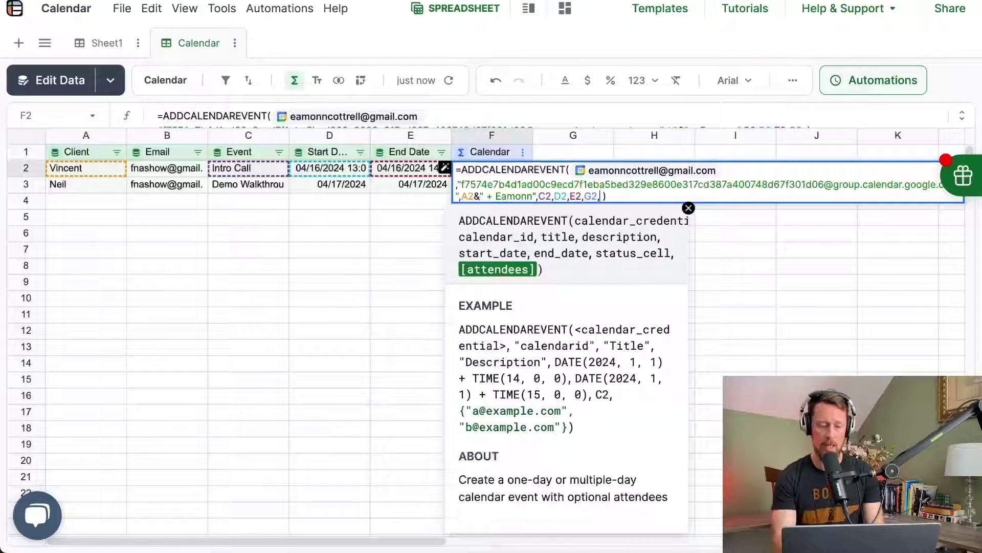
left_click(171, 168)
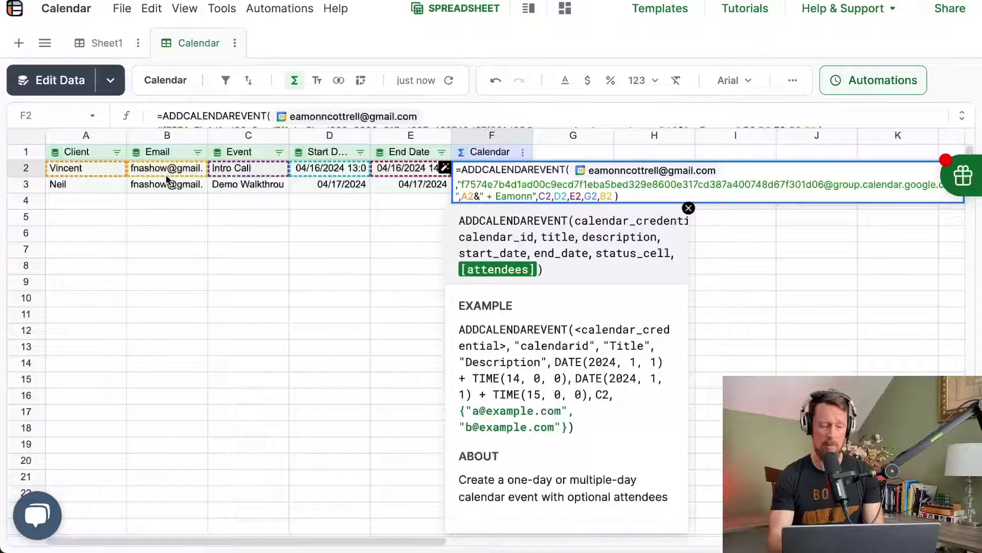
key("Return")
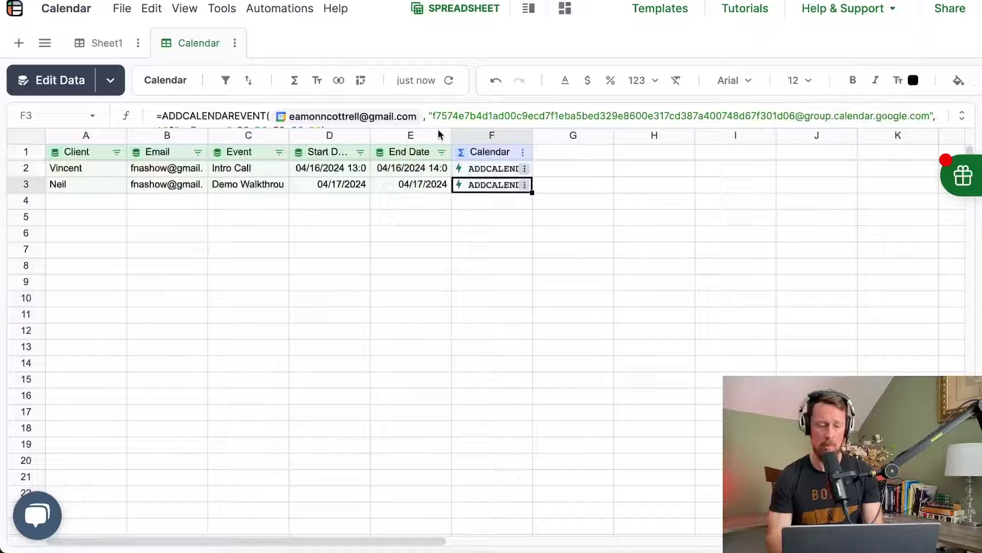
Step: Set text wrapping to Wrap for the Calendar column F
left_click(507, 152)
left_click(615, 138)
left_click(793, 80)
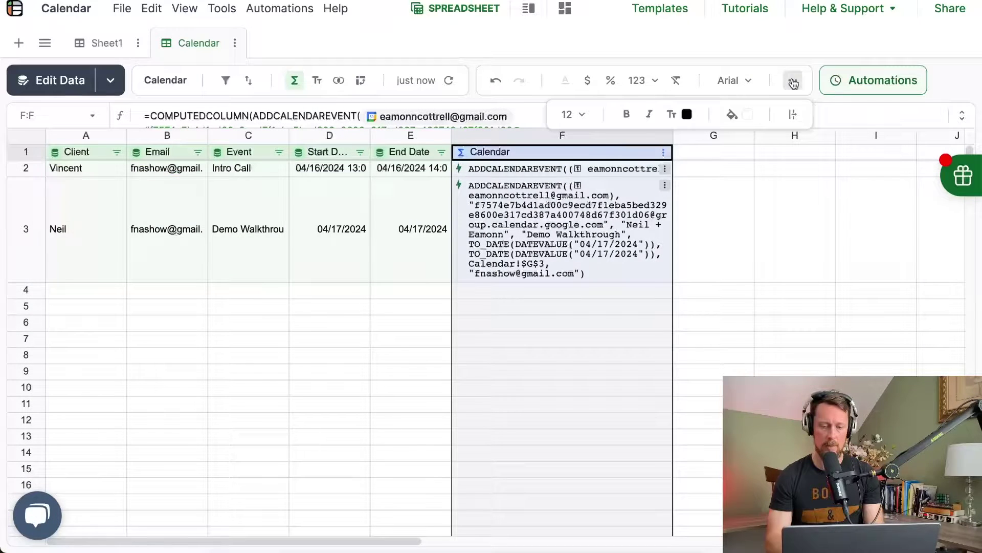
left_click(792, 115)
left_click(796, 139)
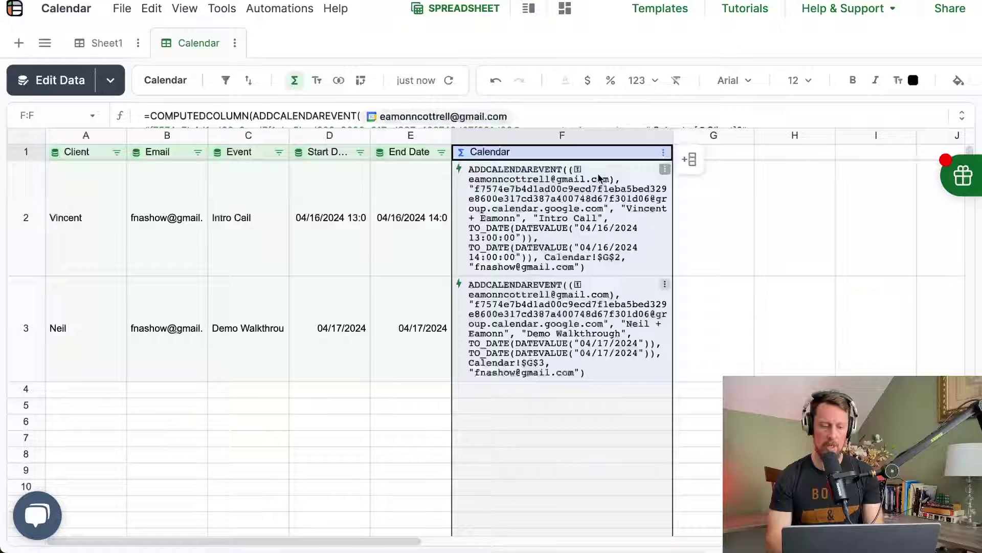
Step: Run F2's ADDCALENDAREVENT action to create the calendar event
left_click(610, 236)
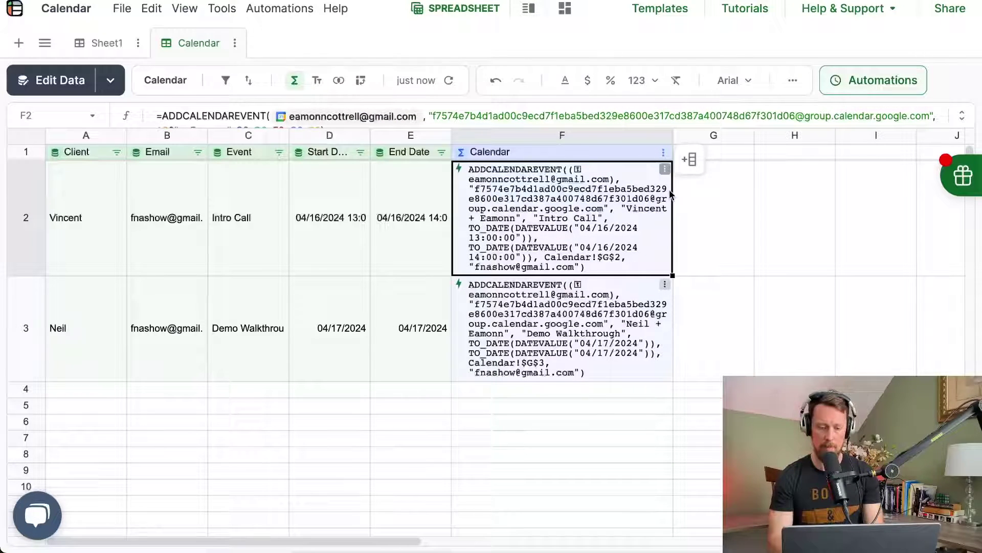
left_click(665, 170)
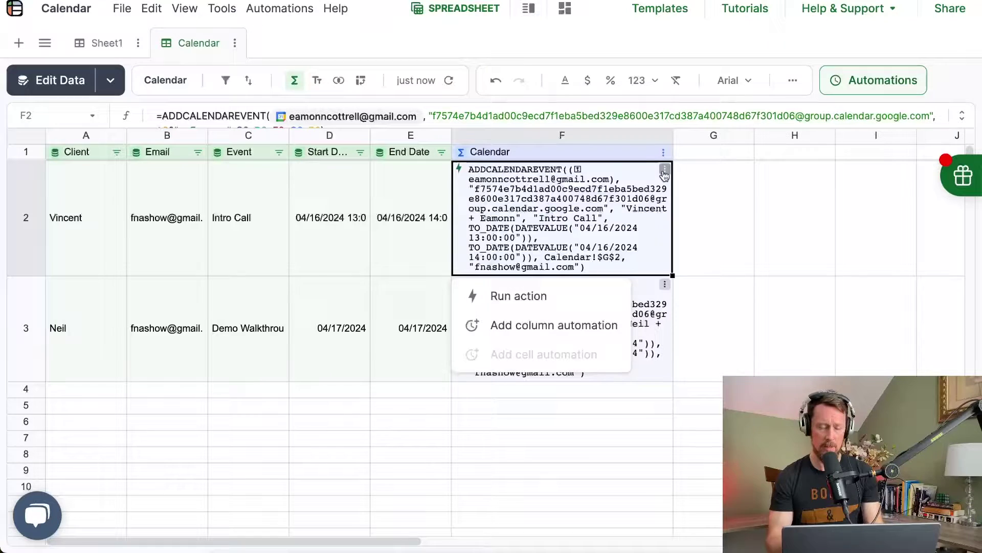
left_click(536, 295)
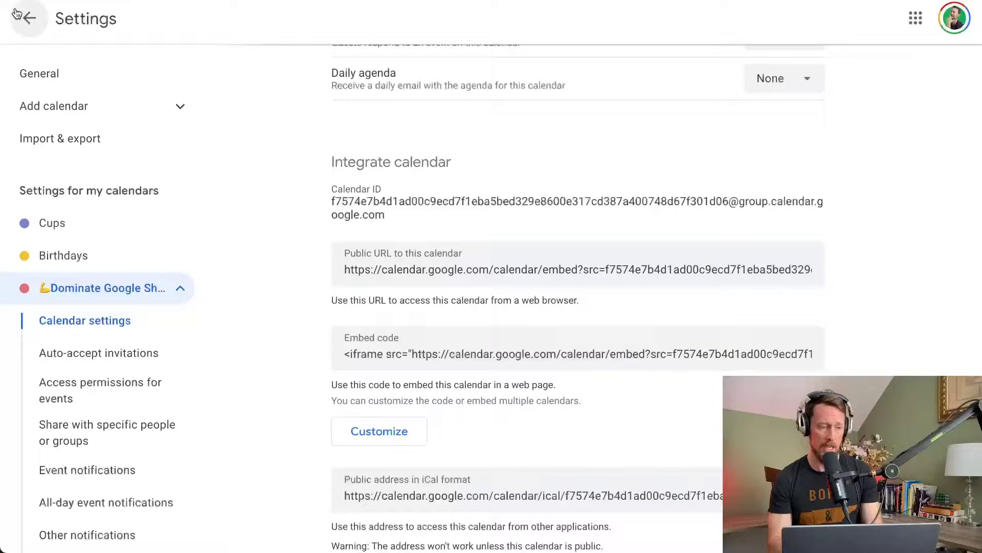
Step: Open the Intro Call event on Tuesday, April 16, 1–2pm in the week view
left_click(30, 18)
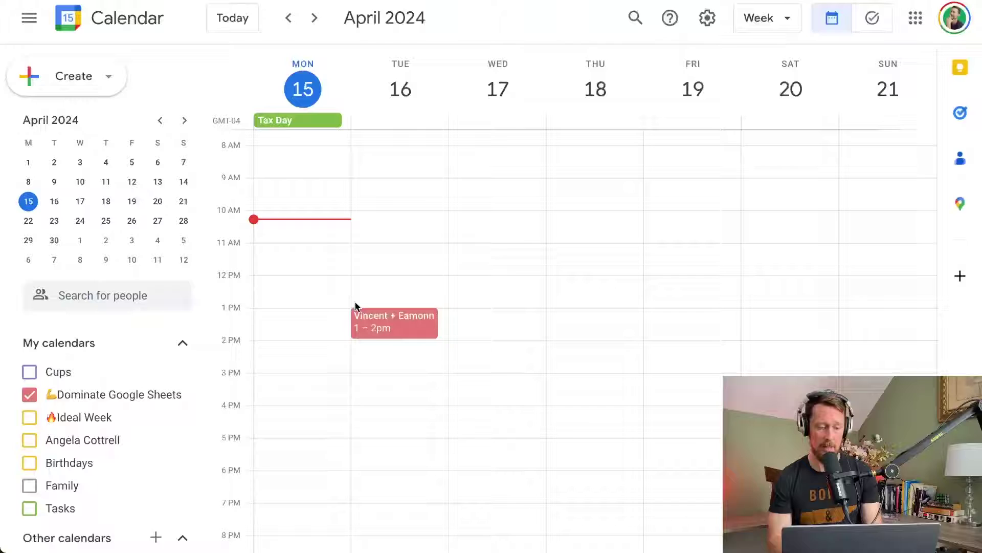
left_click(391, 322)
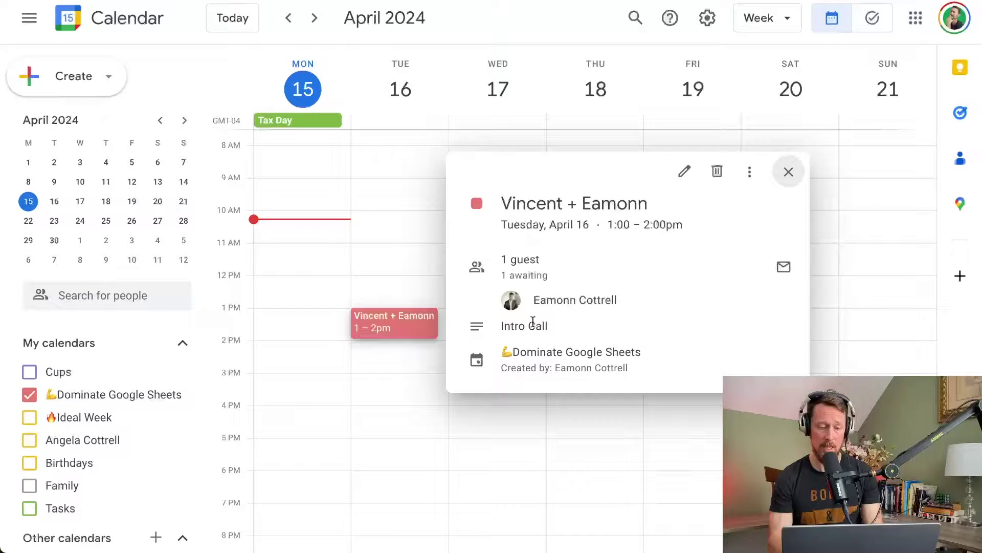
mouse_move(547, 297)
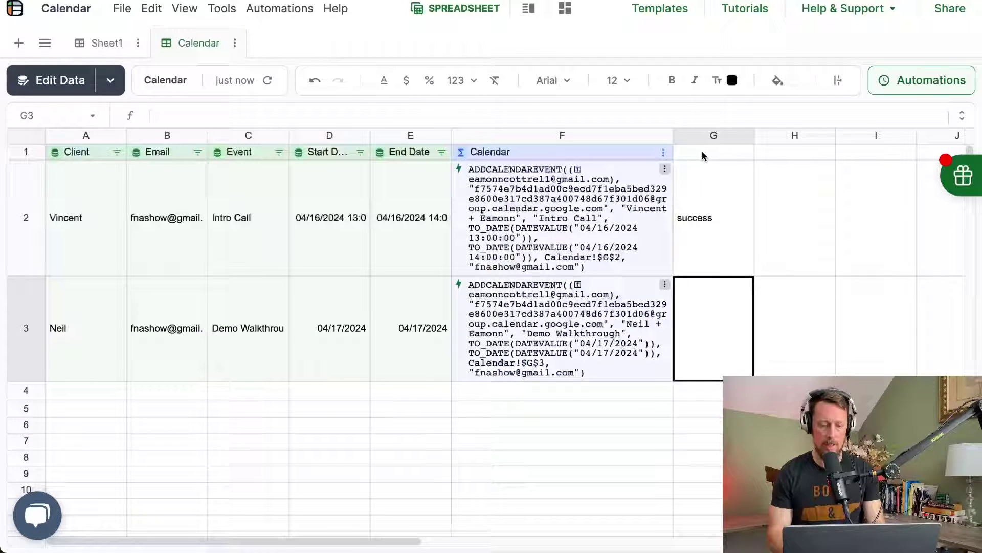
Step: Add a Status header in G1 as a linked column keyed on Client
left_click(702, 153)
type("S")
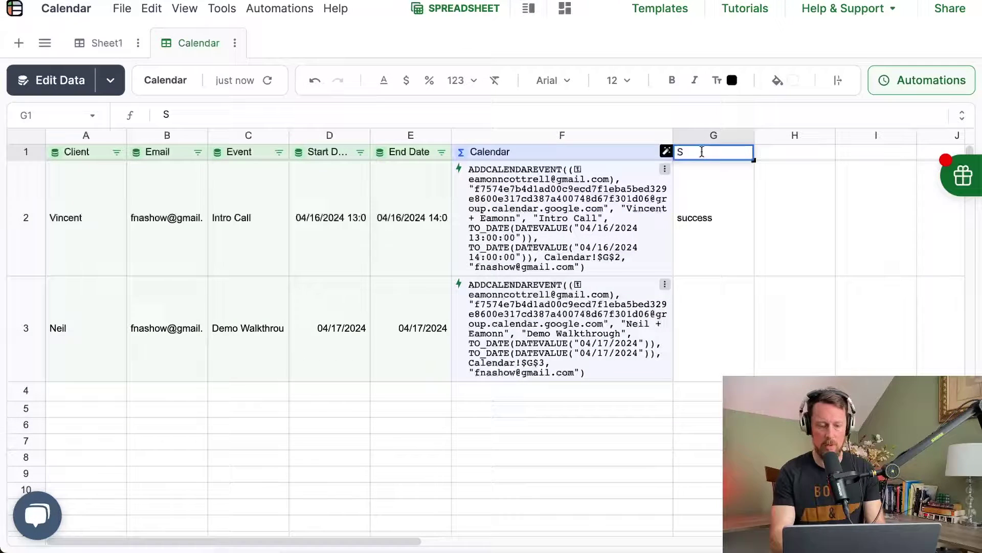
type("tatus")
key("Return")
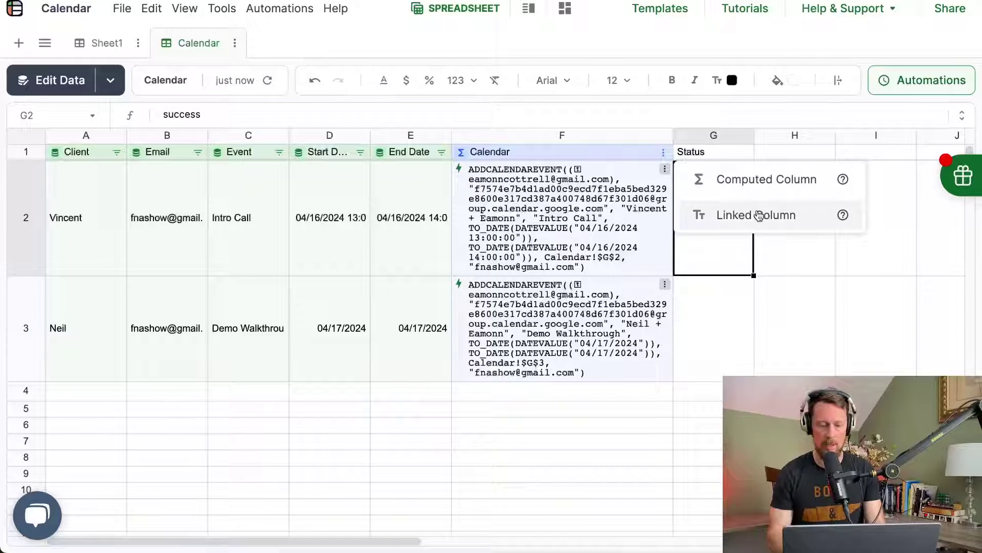
left_click(757, 216)
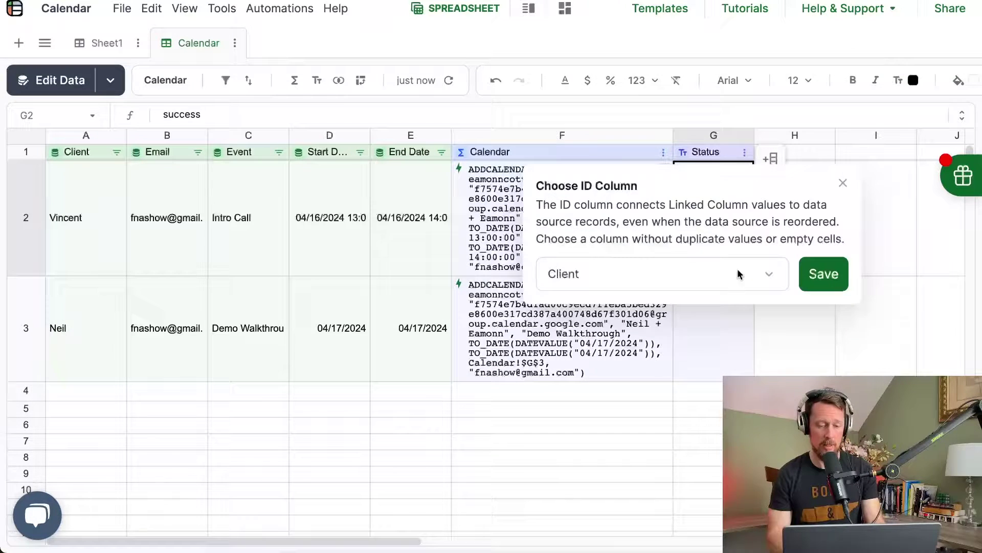
left_click(824, 266)
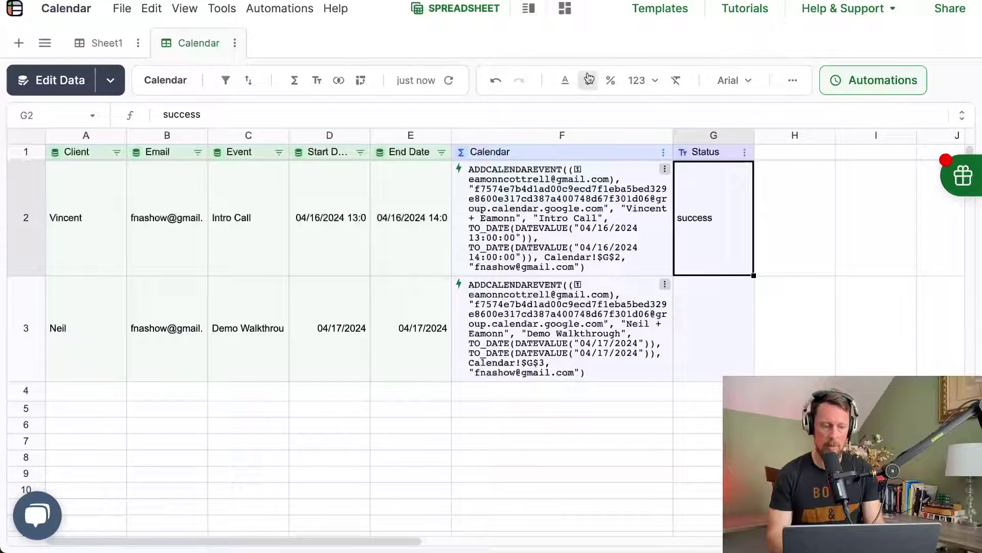
left_click(261, 10)
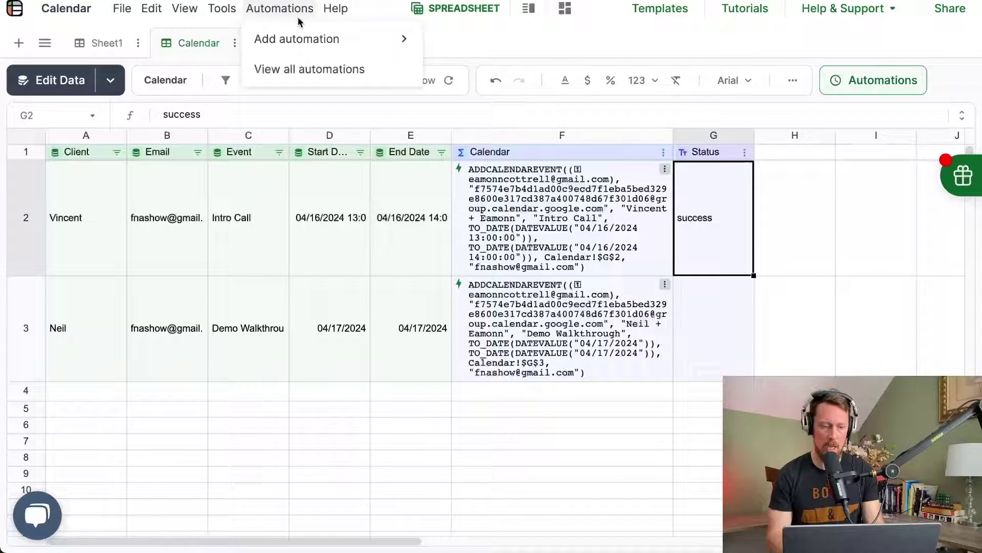
Step: Start a column automation targeting the Calendar table's Calendar column
mouse_move(307, 48)
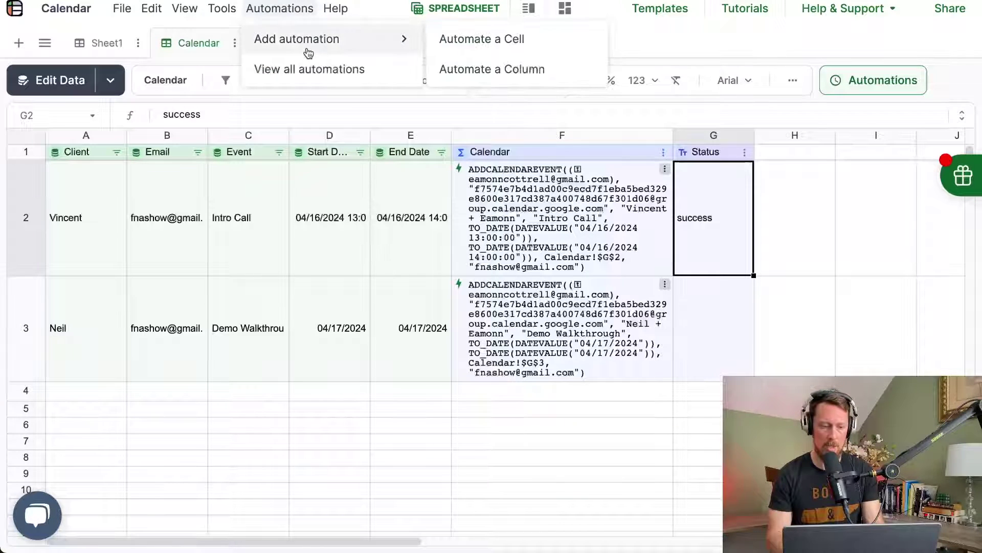
left_click(520, 72)
left_click(761, 166)
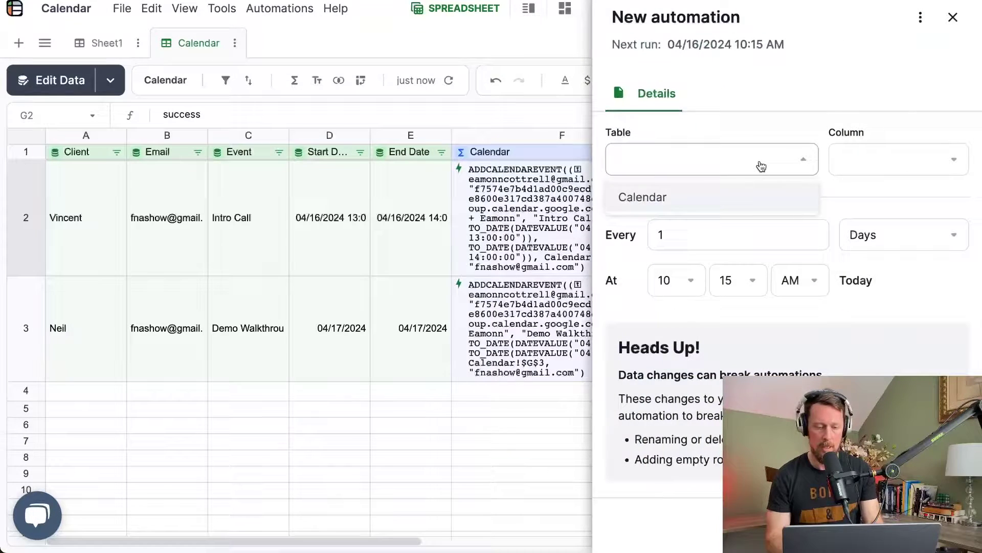
left_click(604, 203)
left_click(666, 159)
left_click(669, 202)
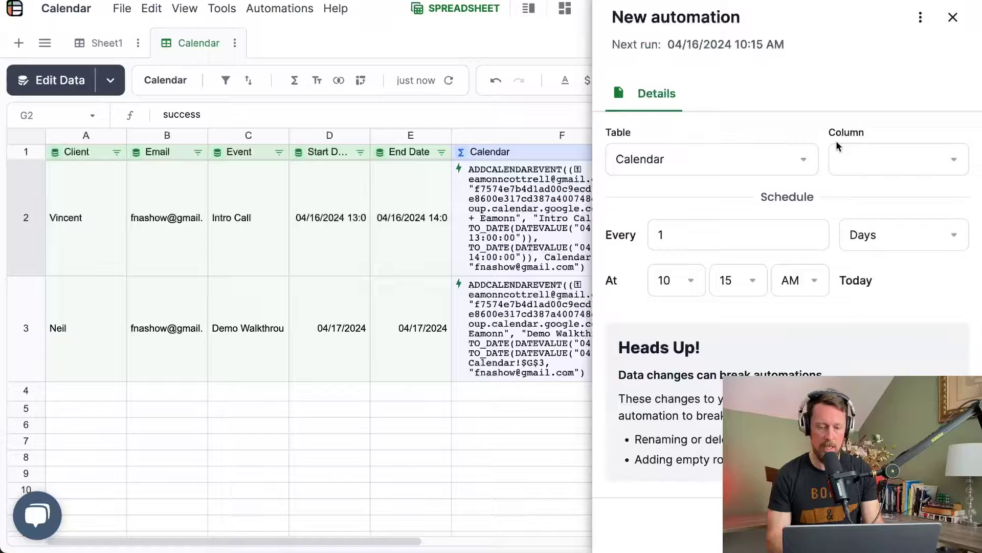
left_click(878, 158)
left_click(872, 204)
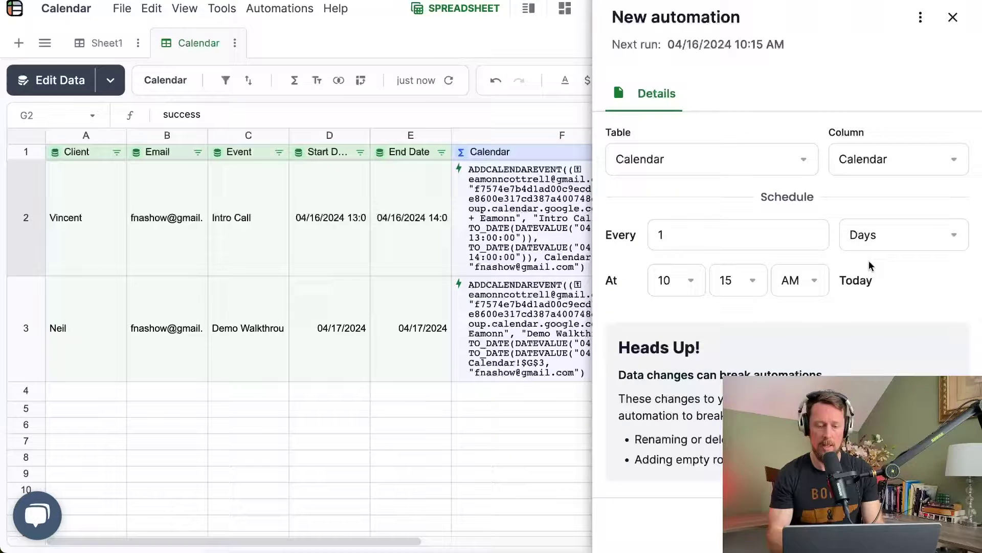
Step: Schedule the automation to run every 5 minutes and save it
left_click(912, 232)
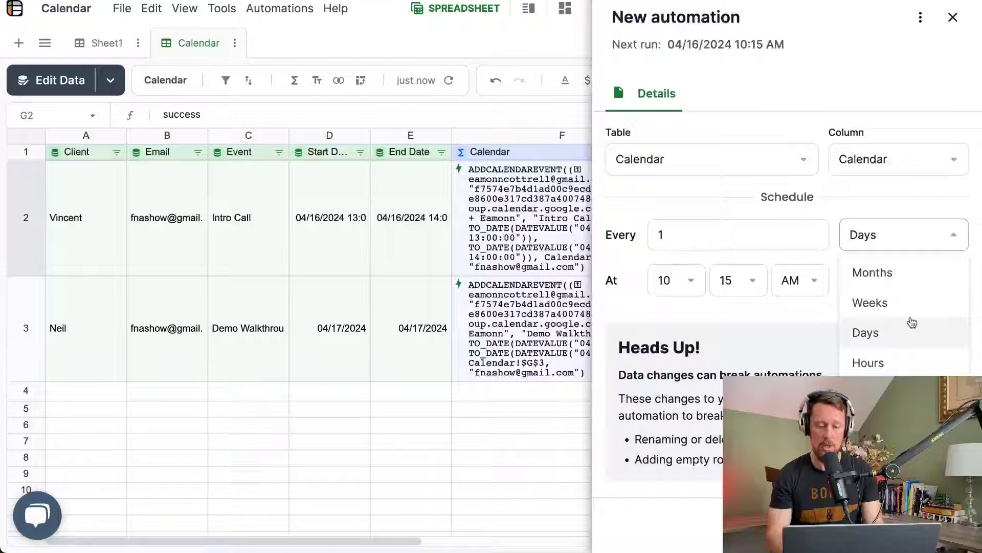
left_click(869, 392)
left_click(777, 243)
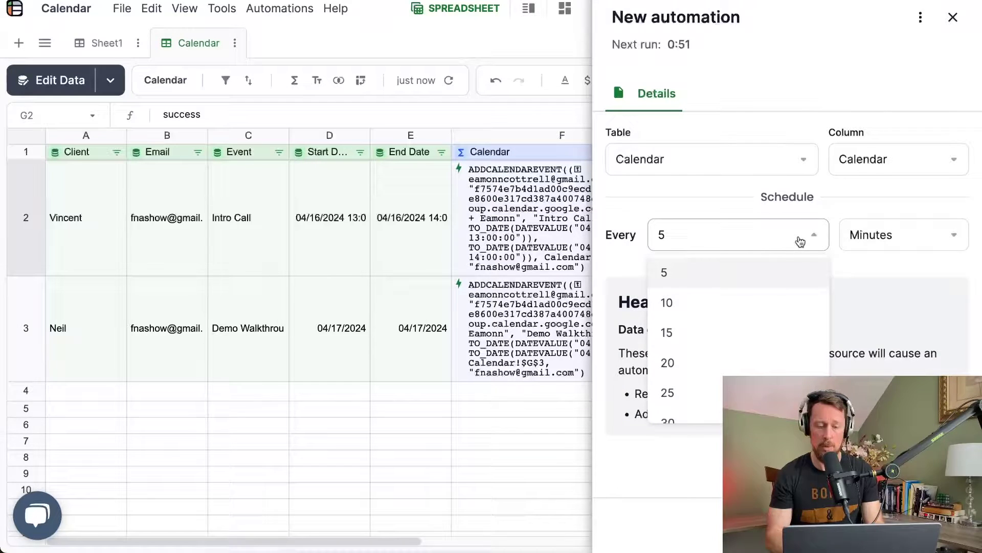
left_click(869, 234)
left_click(814, 253)
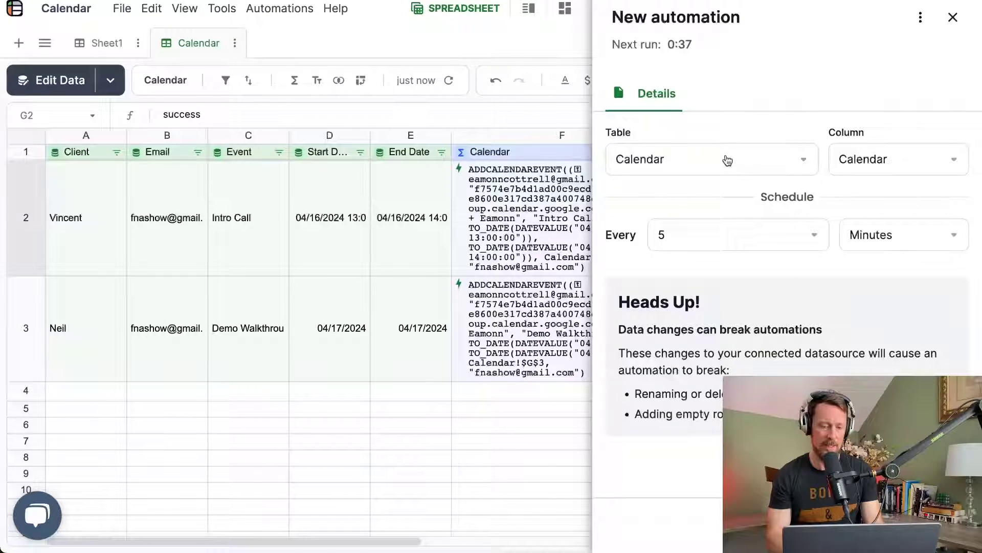
left_click(921, 522)
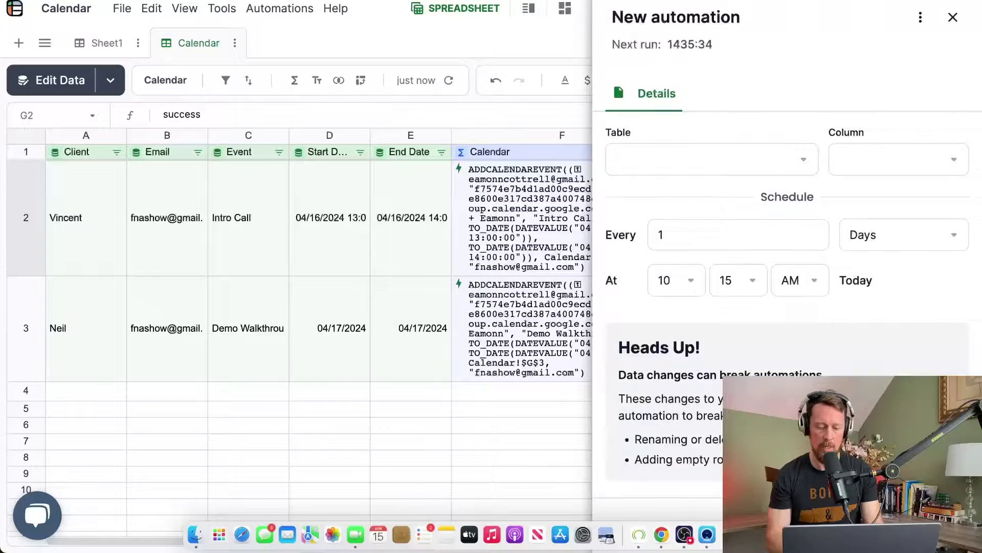
Step: Wrap F2's ADDCALENDAREVENT formula in =IF(G2<>"success", …) so it now shows FALSE
left_click(960, 14)
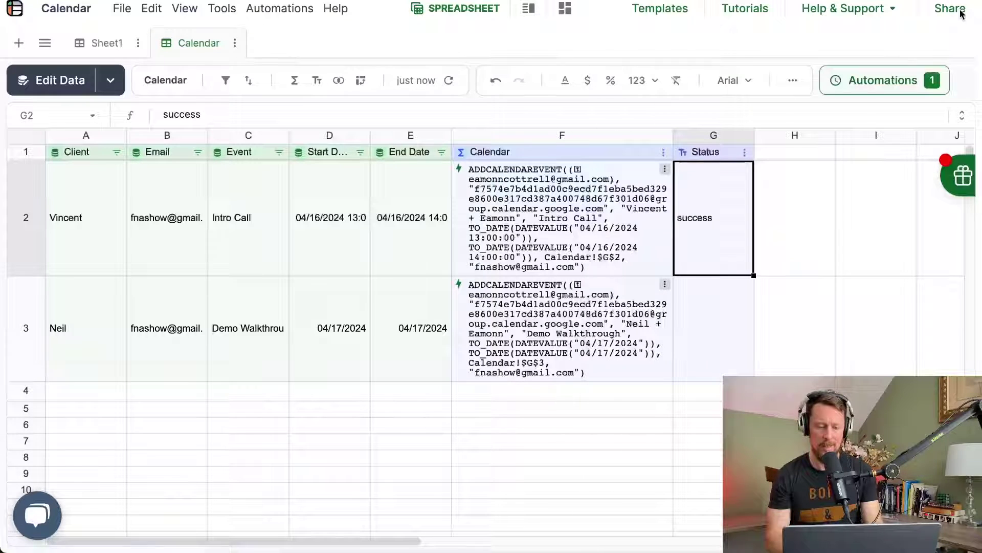
left_click(614, 214)
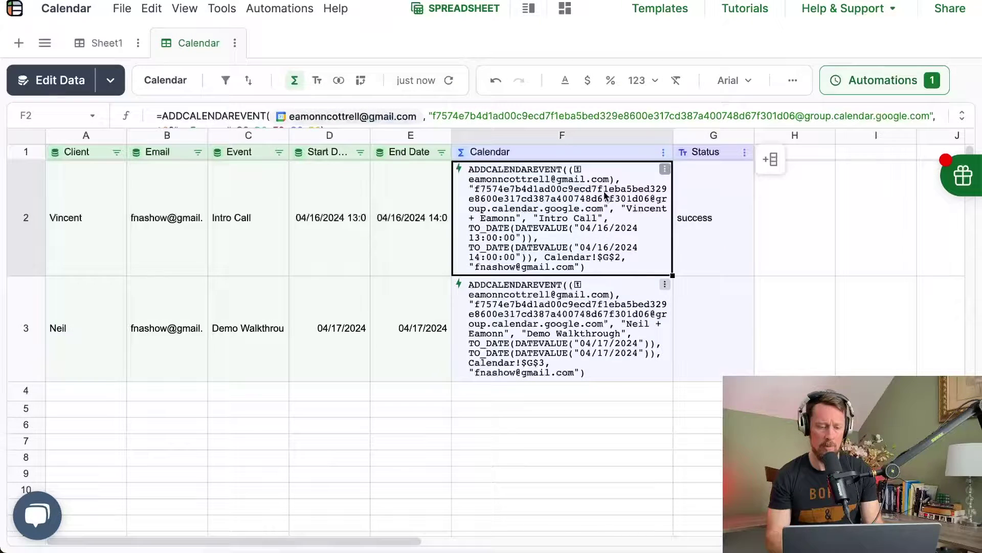
key("Return")
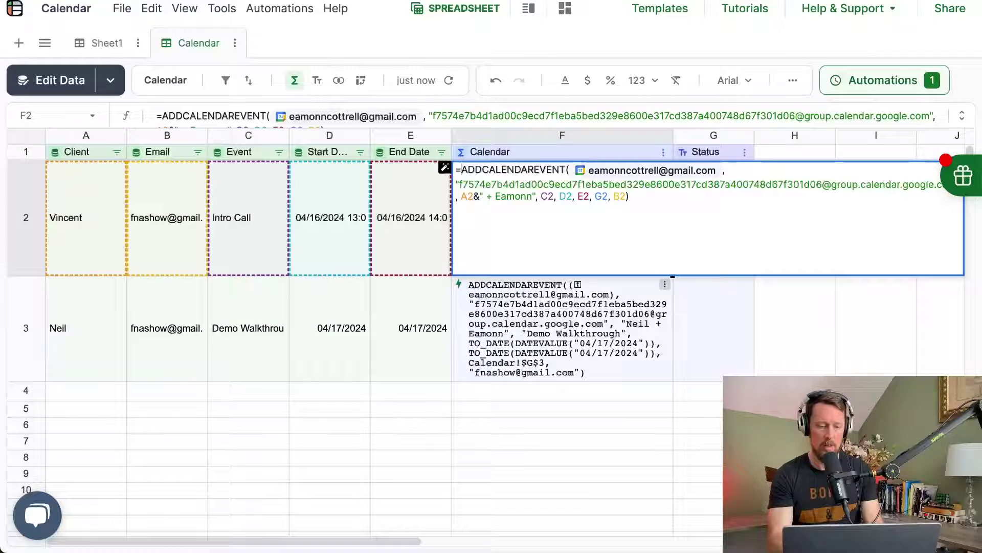
key("ctrl+a")
key("ctrl+c")
type("=if")
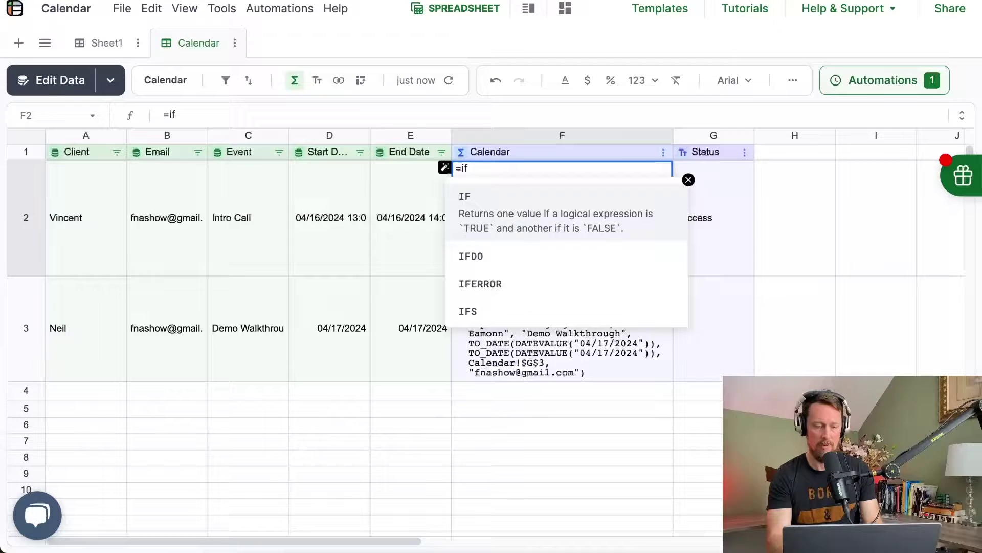
type("(G2")
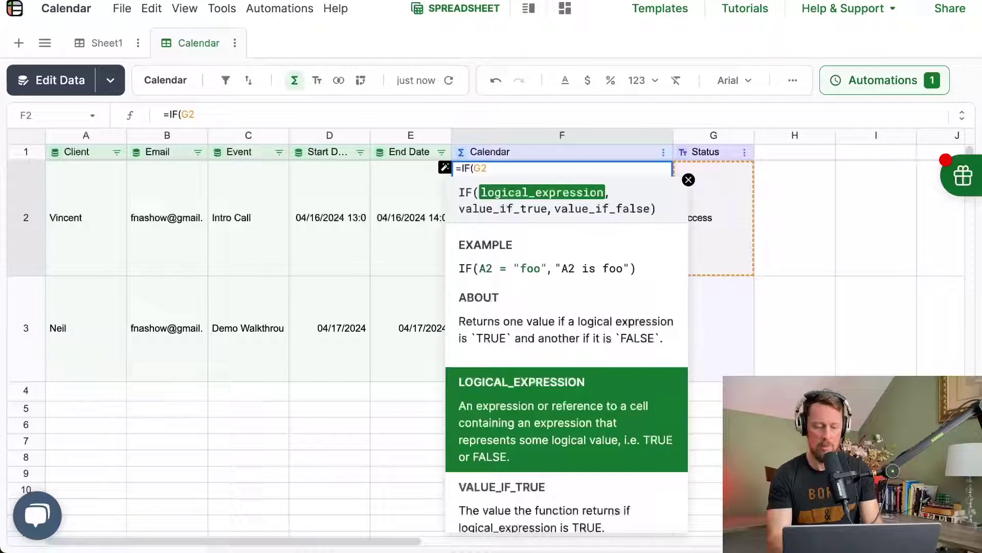
type("<>\"")
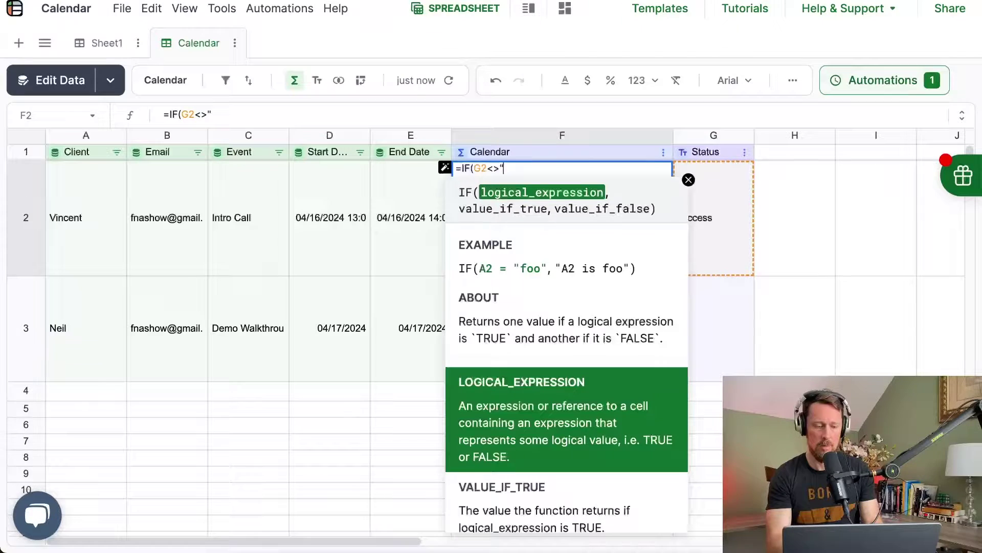
type("success\",")
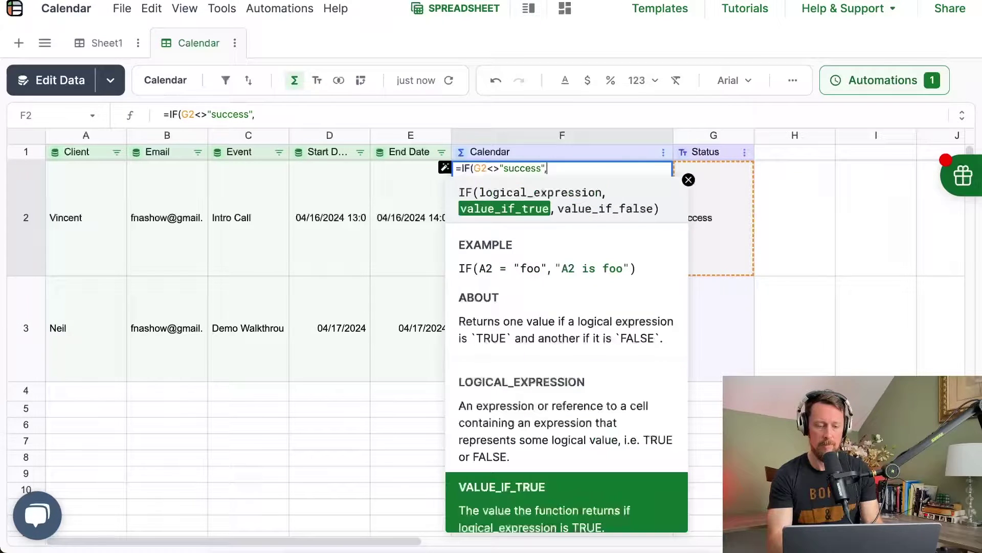
key("ctrl+v")
key("Return")
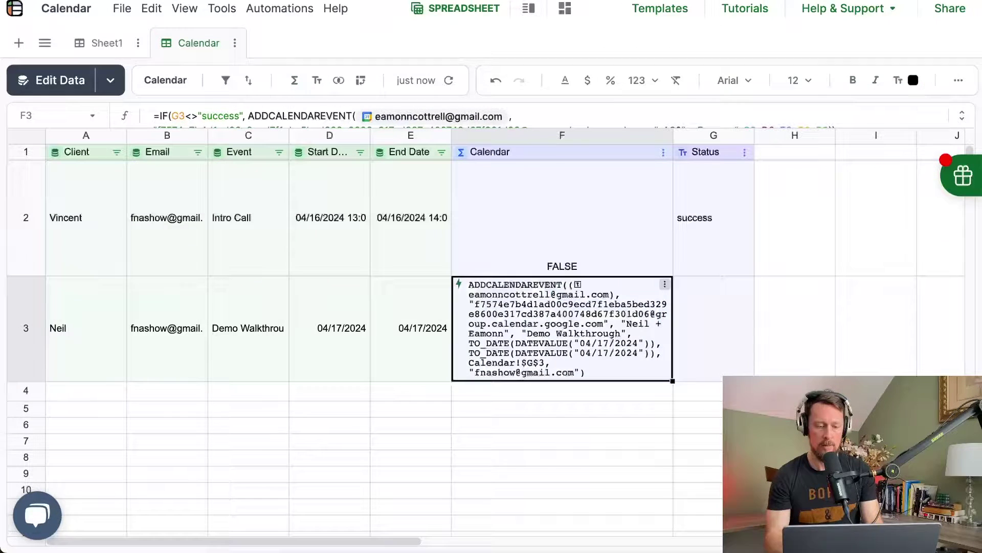
left_click(562, 217)
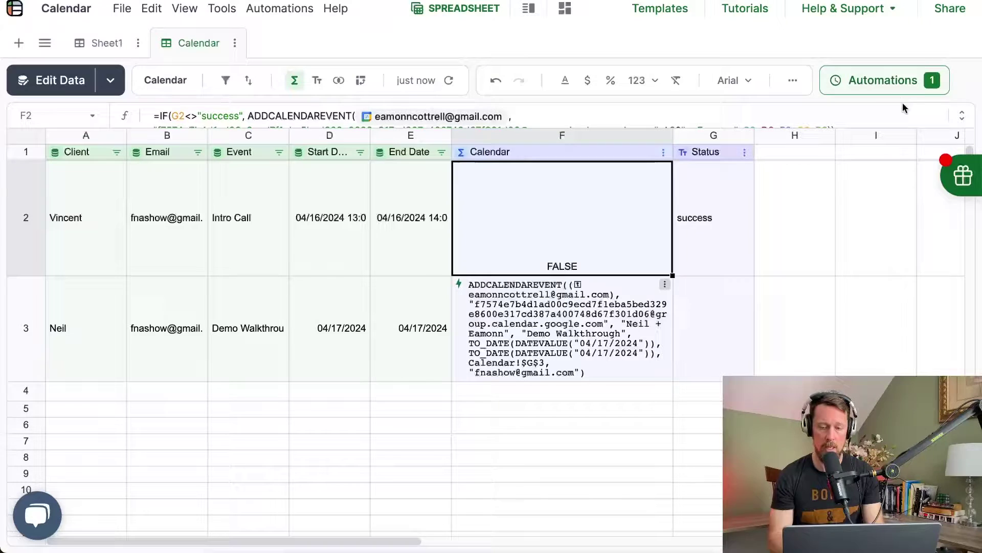
Step: Check the Calendar automation's run history, close the panel, and verify success in the Status column
left_click(899, 88)
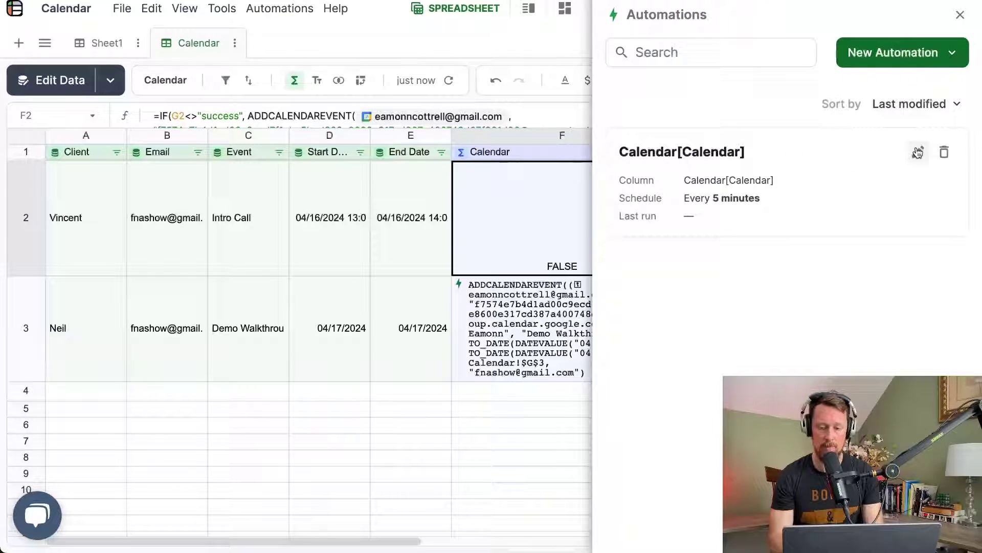
left_click(918, 152)
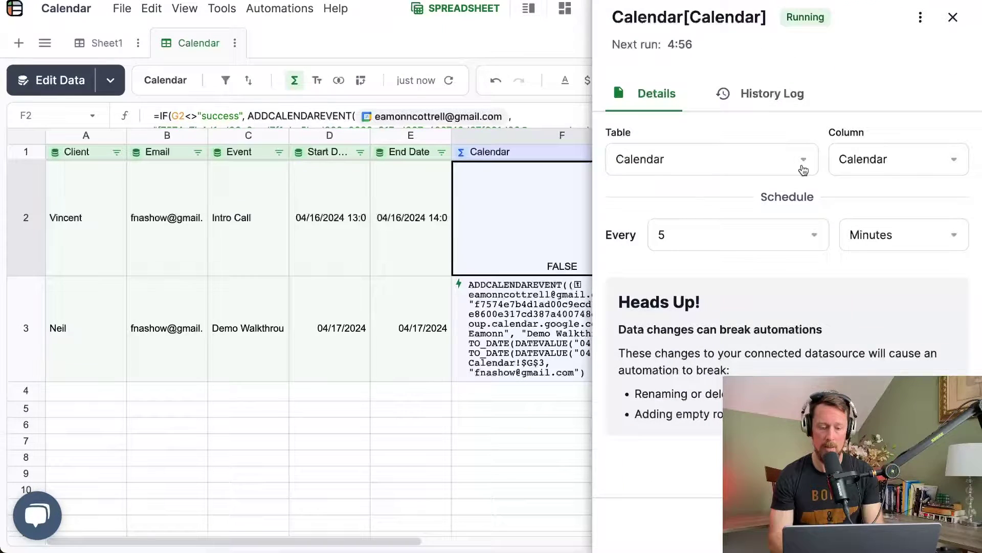
left_click(732, 96)
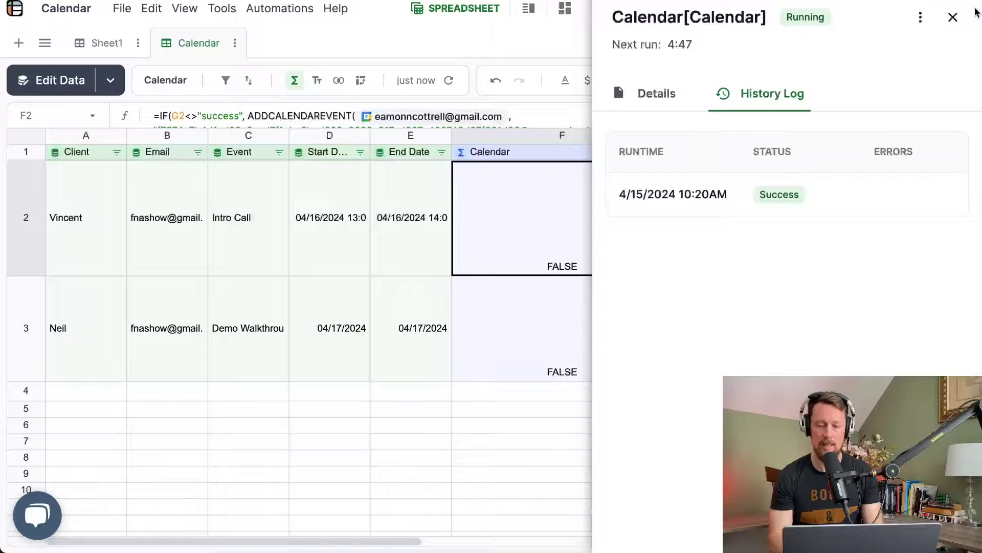
left_click(952, 17)
left_click(958, 14)
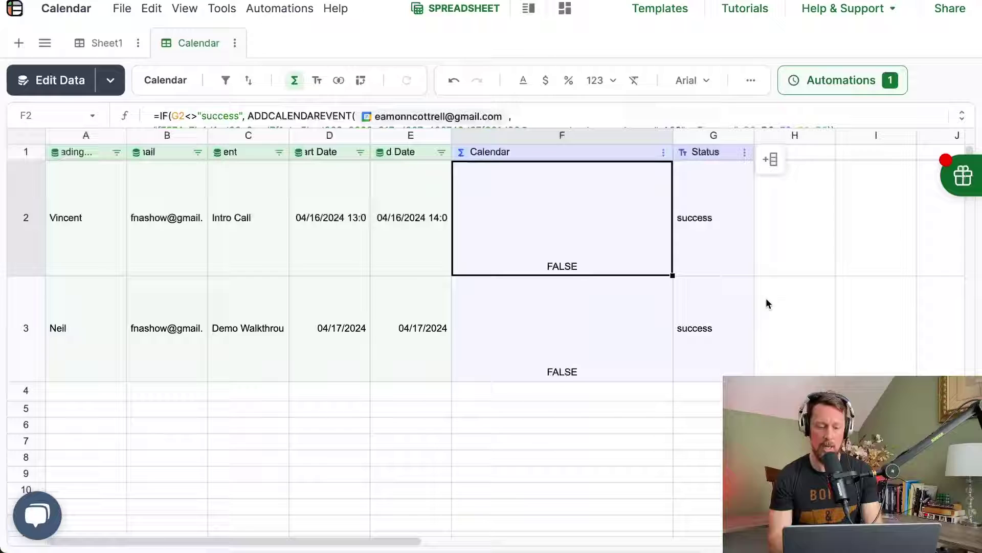
left_click(700, 351)
Step: Confirm the Demo Walkthrough all-day event on April 17 in Google Calendar, then return to Lido's row 3
key("ctrl+Tab")
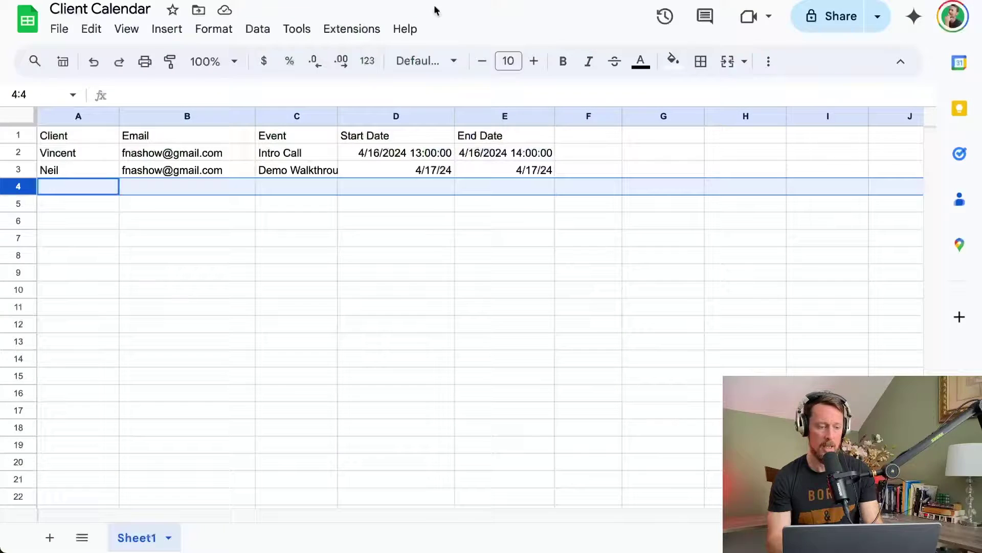
key("ctrl+Tab")
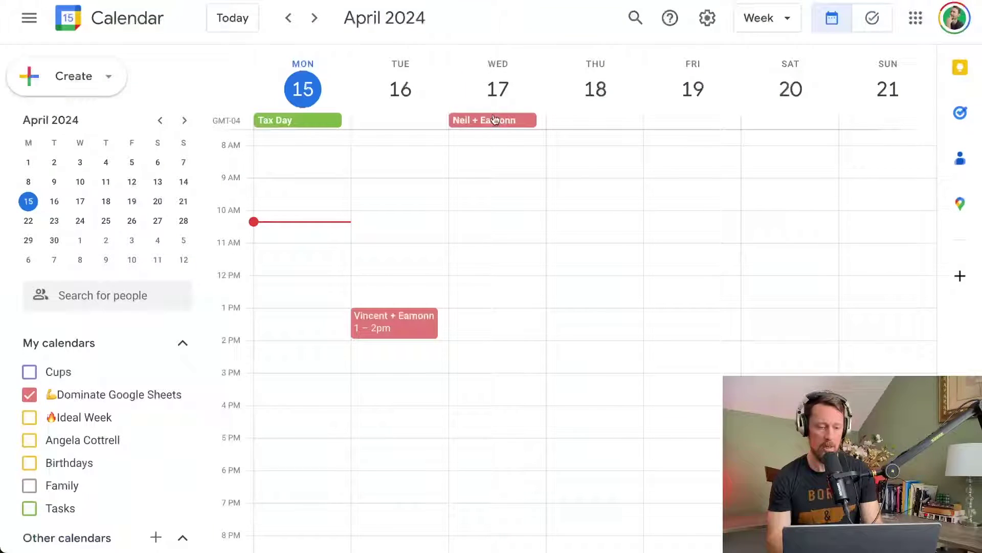
left_click(494, 122)
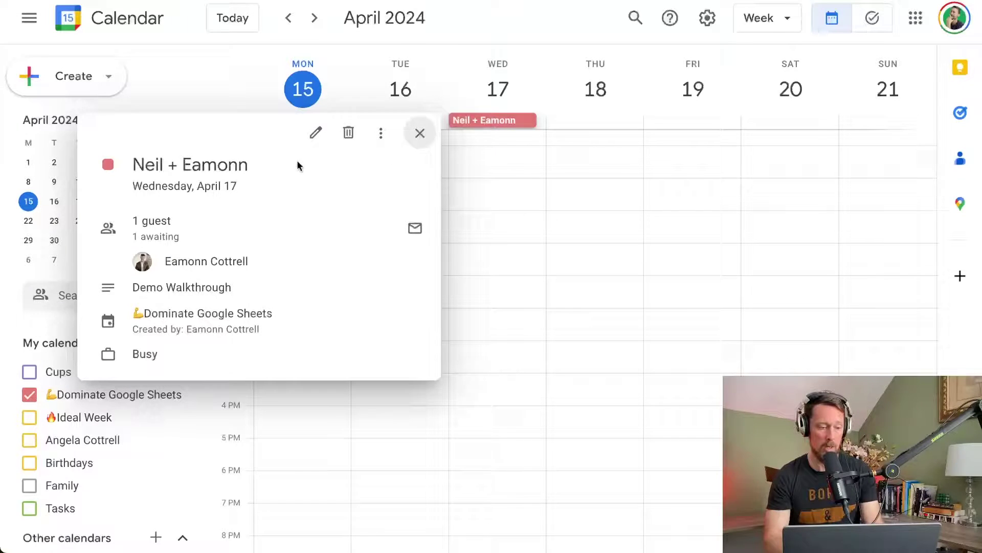
key("alt+Tab")
left_click(31, 322)
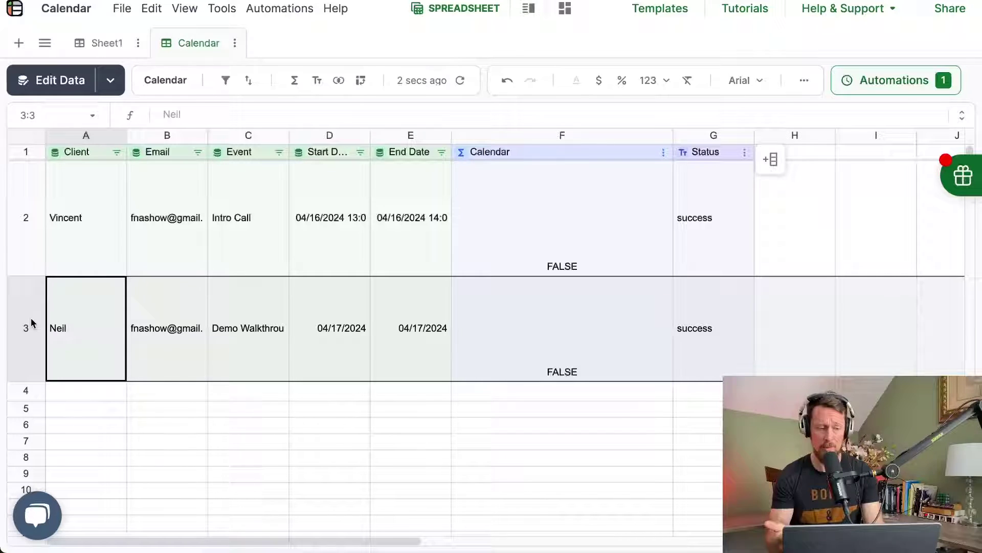
Step: Check the new row 4 entry: Demo Walkthrough, 4/18/24 3:00–5:00 PM, in the Client Calendar sheet
key("alt+Tab")
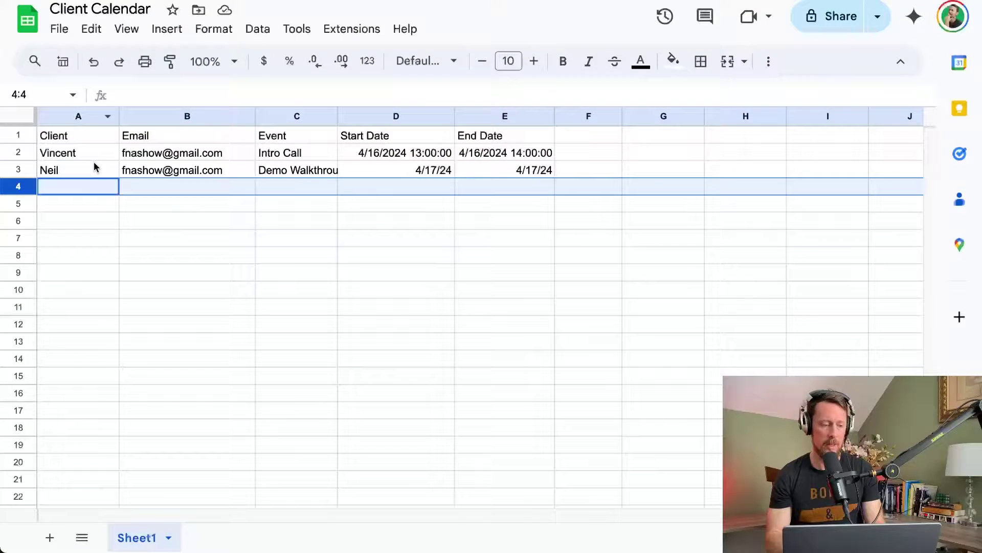
left_click(73, 194)
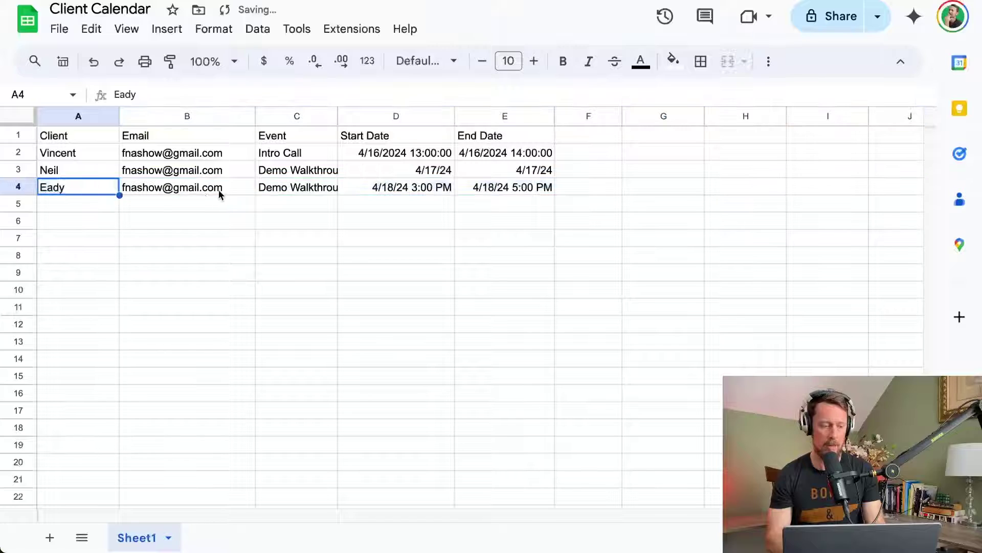
left_click(382, 192)
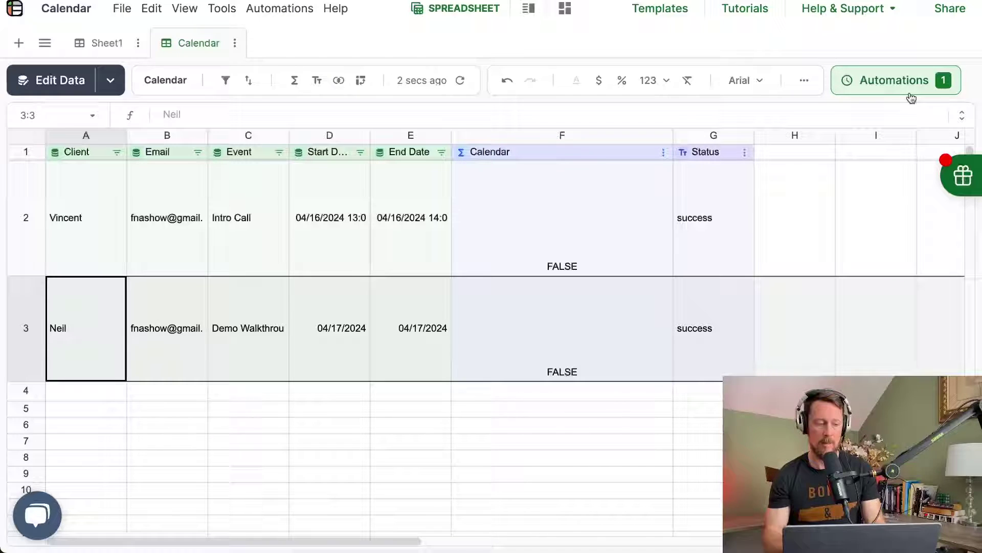
left_click(40, 85)
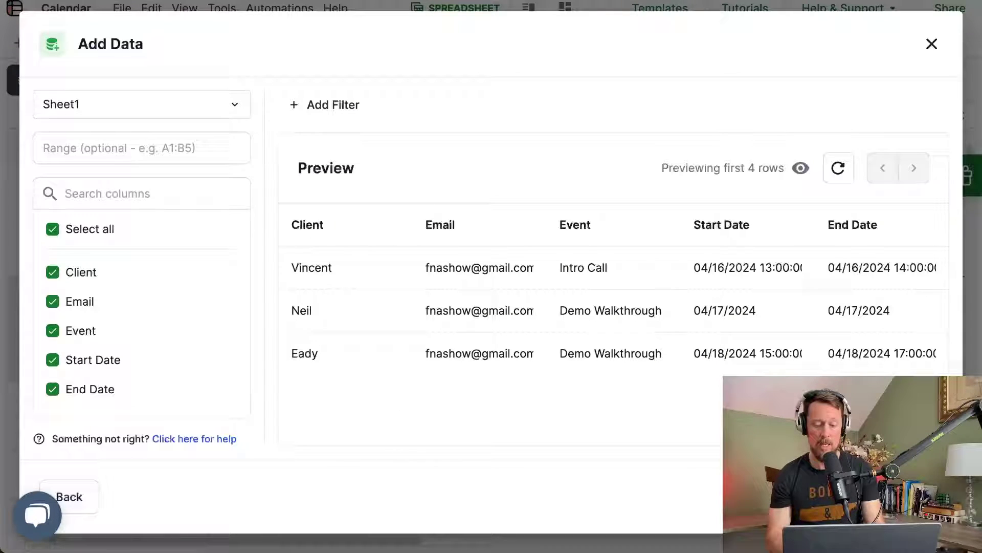
key("Escape")
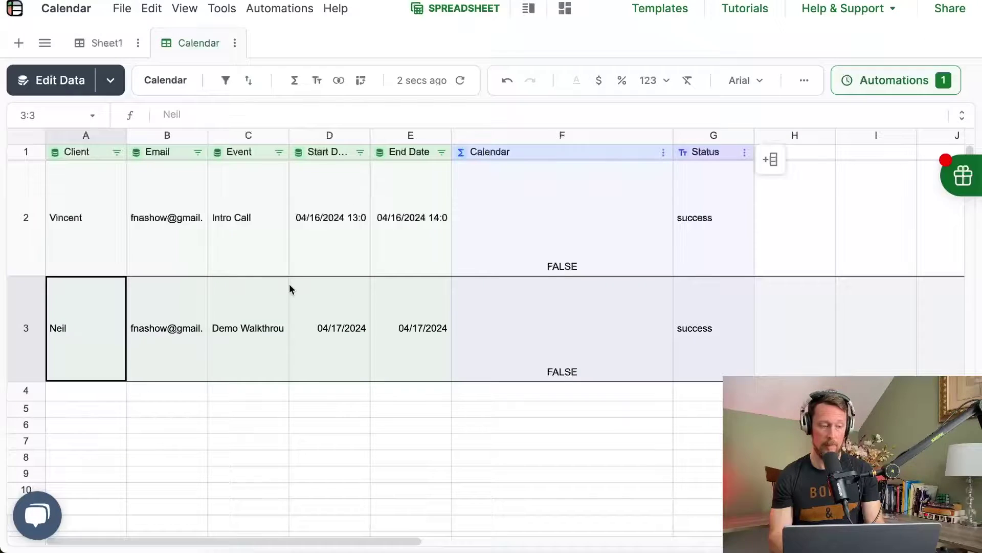
left_click(772, 218)
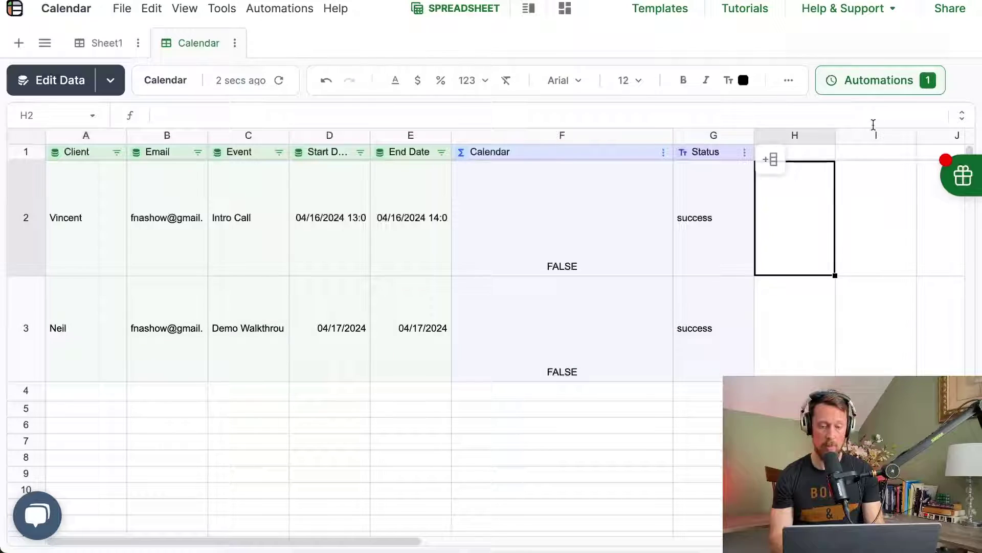
left_click(899, 83)
left_click(918, 152)
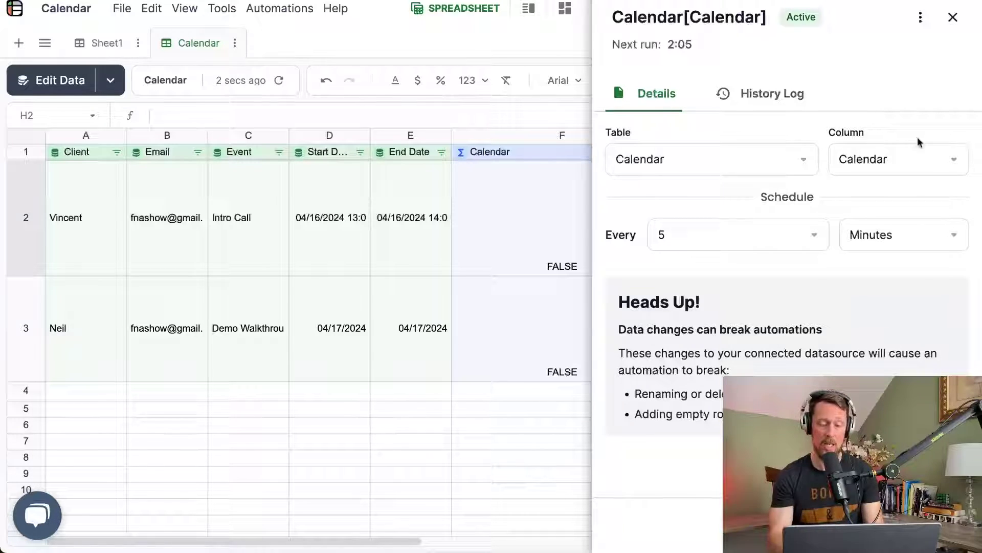
left_click(953, 18)
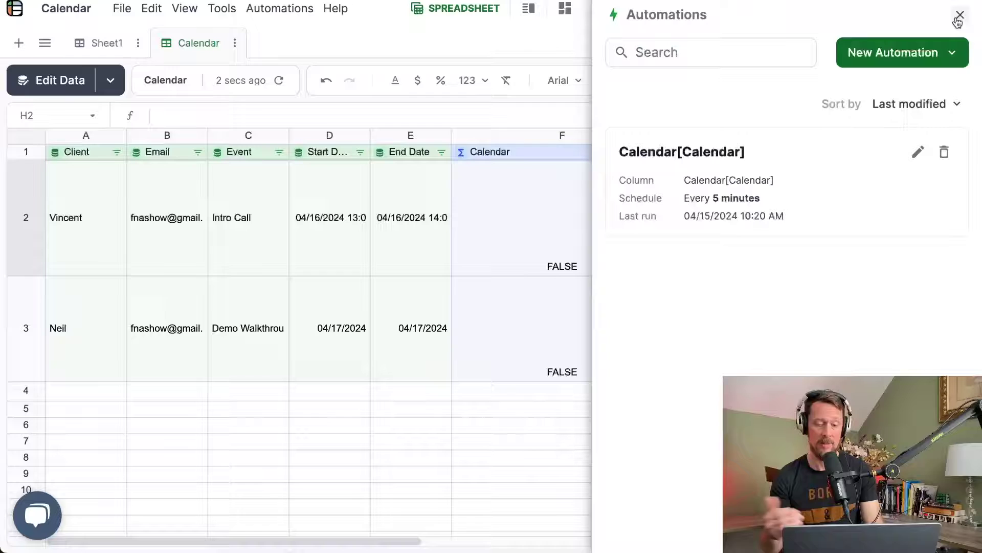
left_click(959, 16)
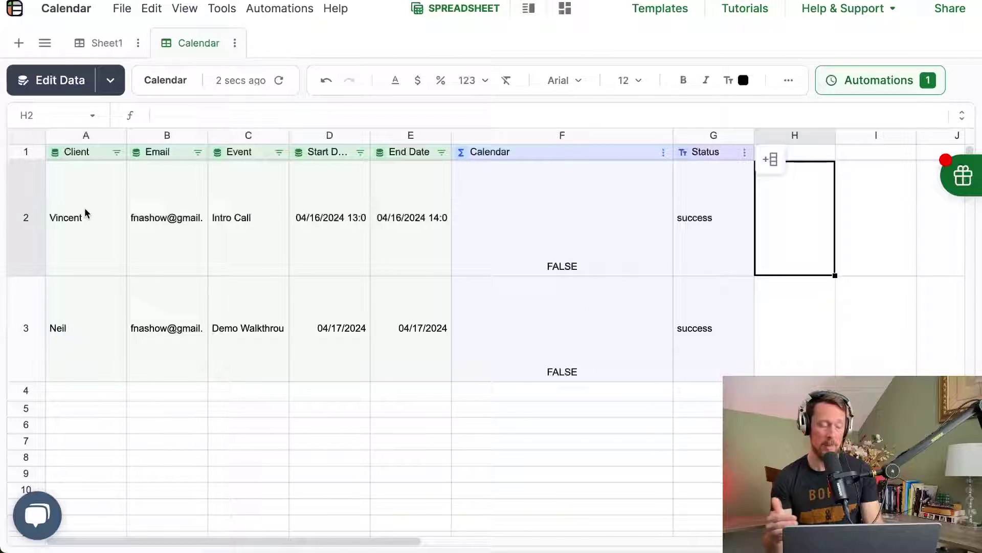
left_click_drag(13, 185, 23, 314)
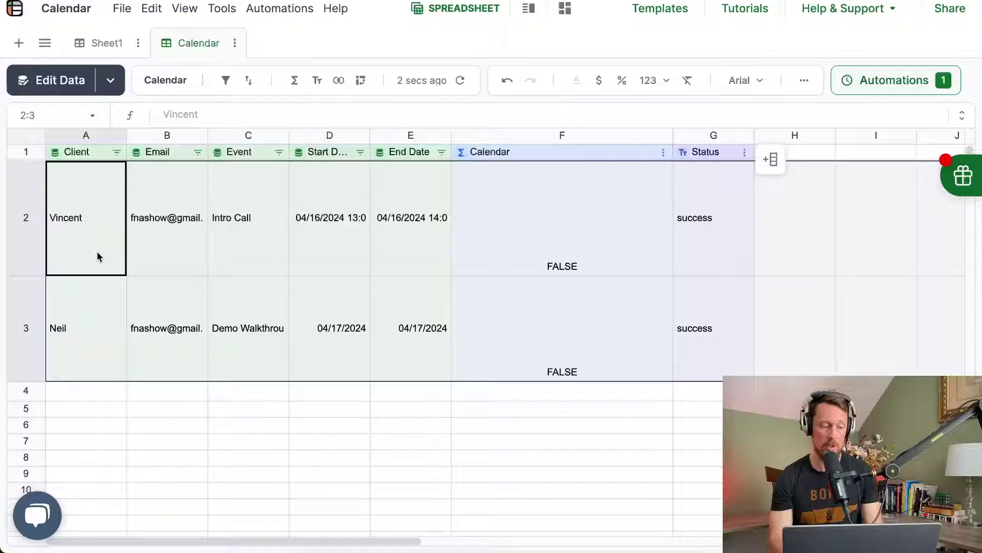
left_click_drag(679, 218, 688, 313)
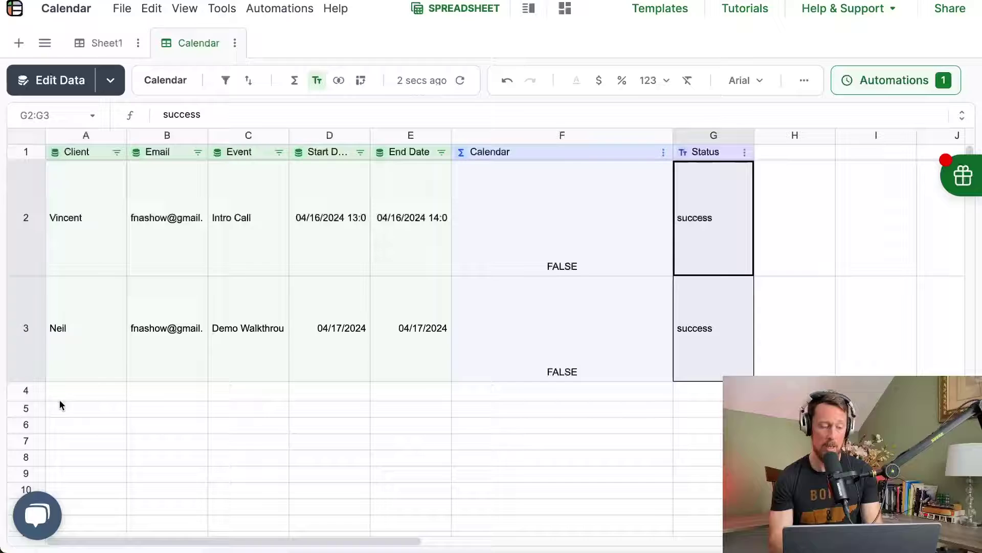
left_click(26, 392)
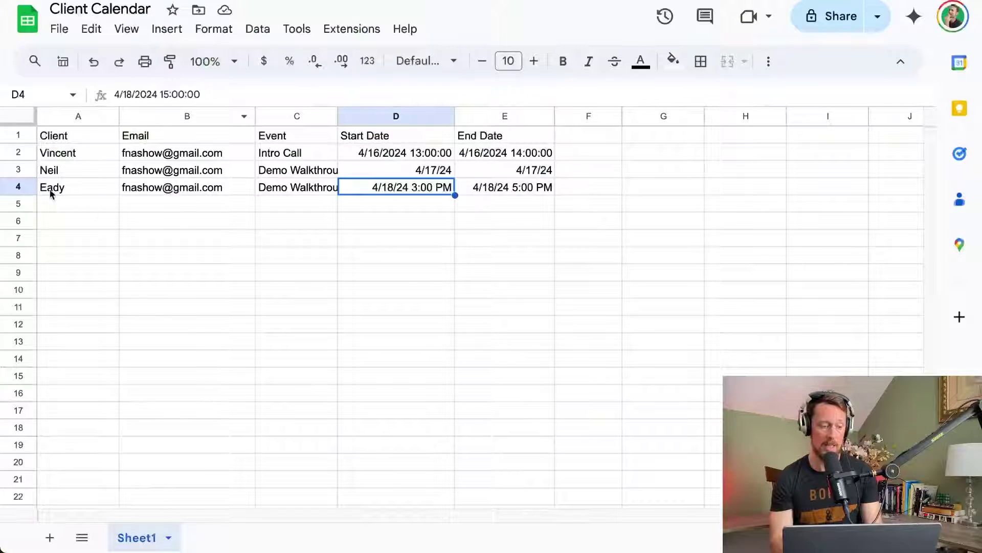
left_click(9, 190)
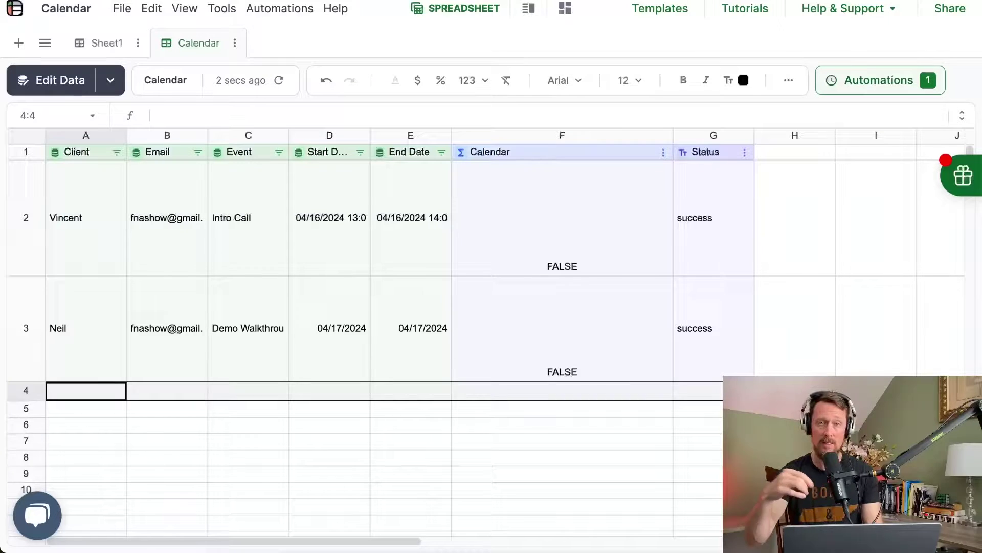
Step: Confirm the Calendar[Calendar] automation's successful run in its History Log, then close the Automations panel
left_click(889, 86)
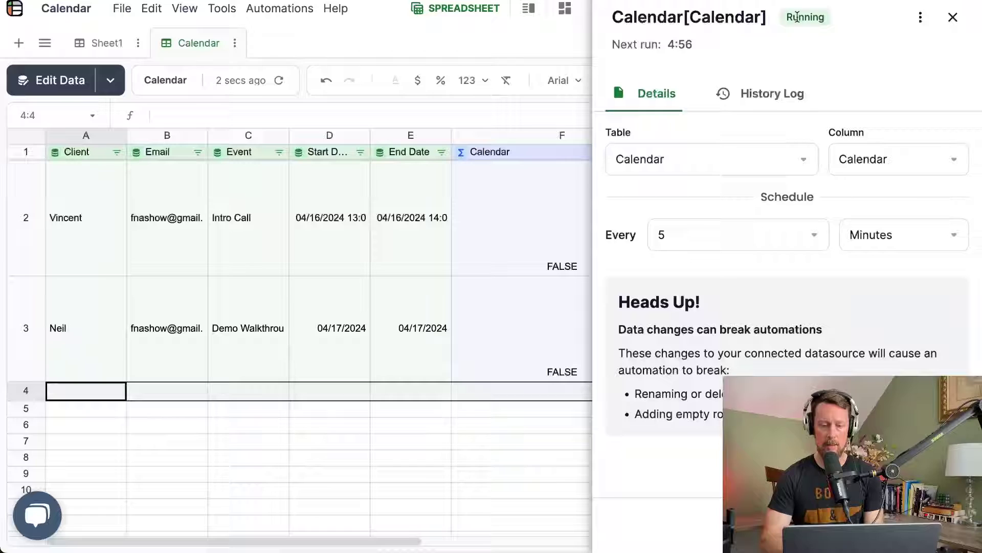
left_click(778, 102)
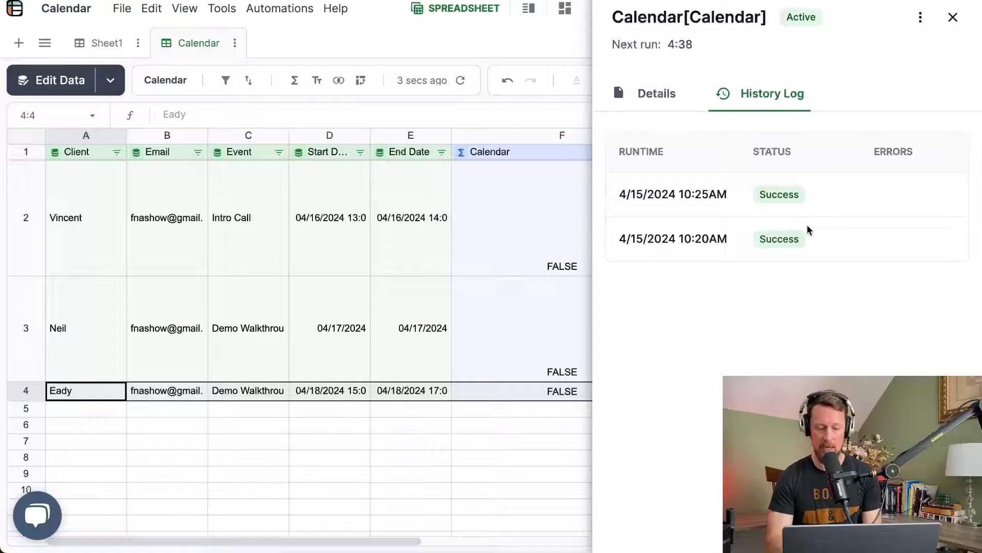
left_click(953, 17)
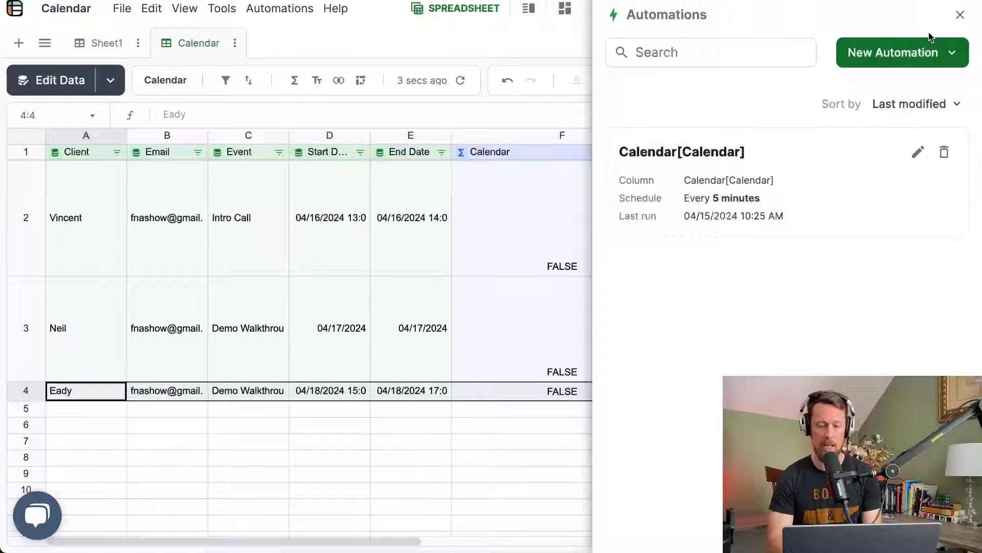
left_click(960, 14)
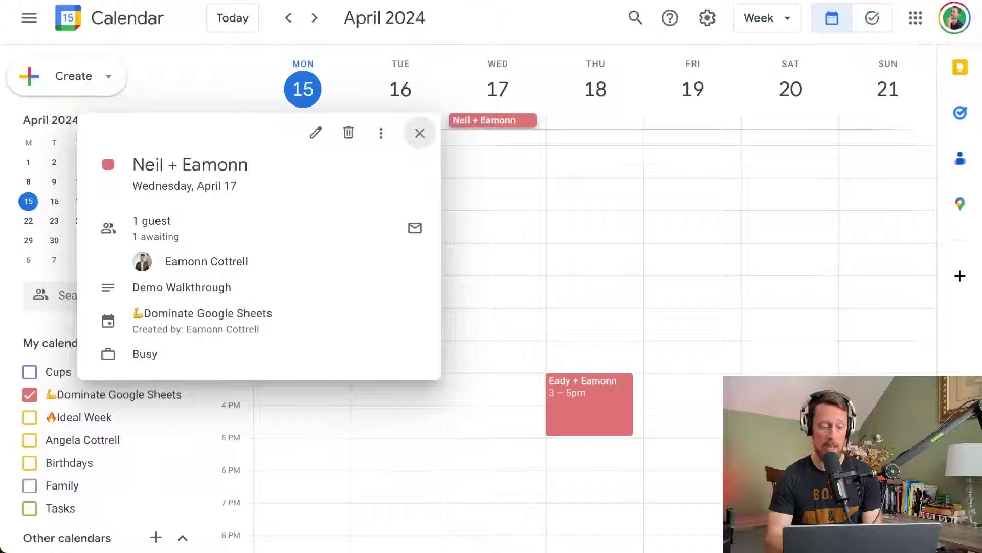
Step: Verify the Thursday April 18, 3–5pm Demo Walkthrough event, then return to the Client Calendar sheet
left_click(576, 378)
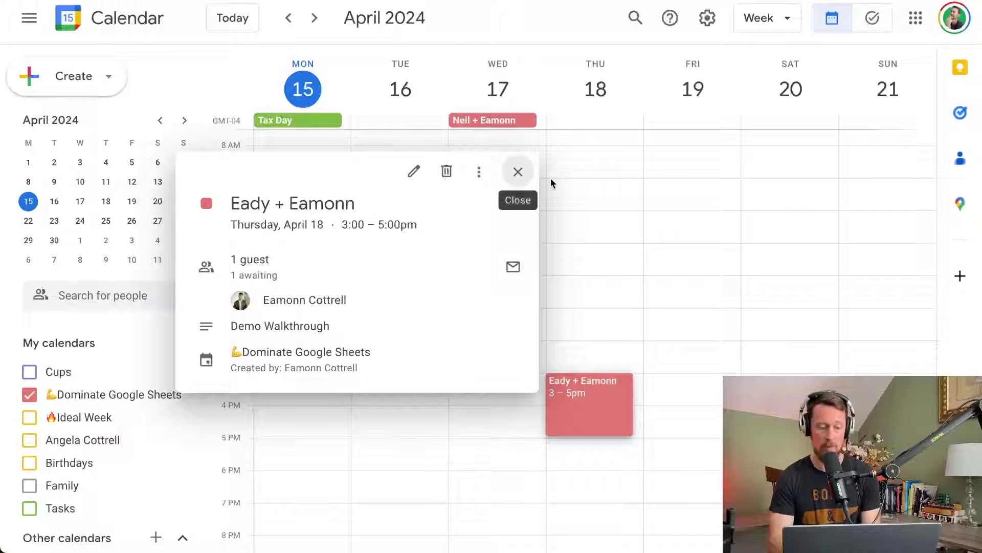
left_click(518, 171)
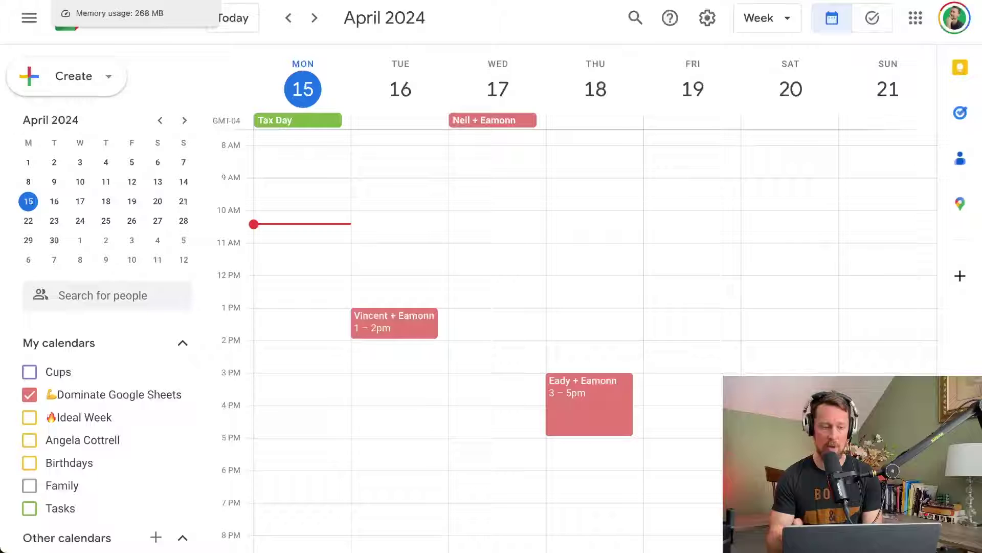
key("ctrl+Tab")
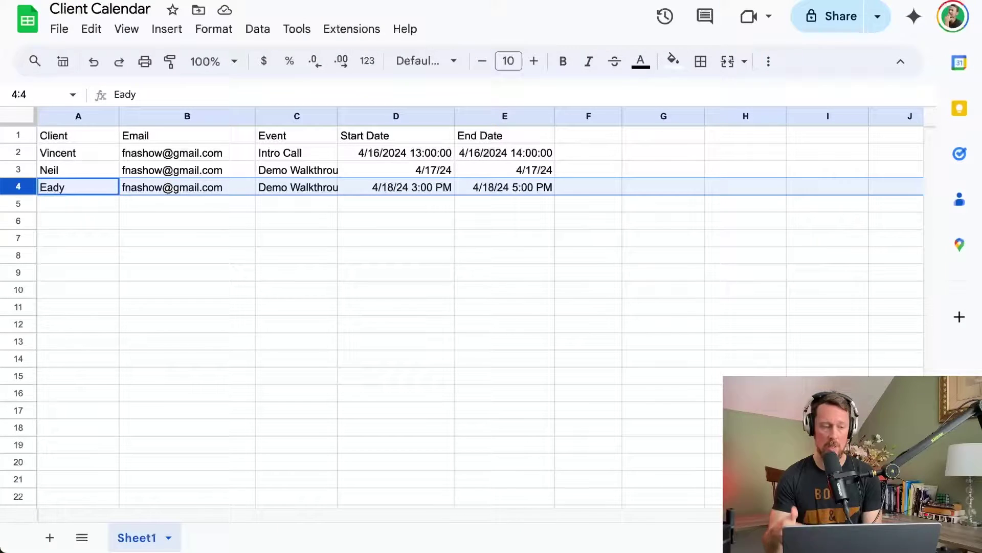